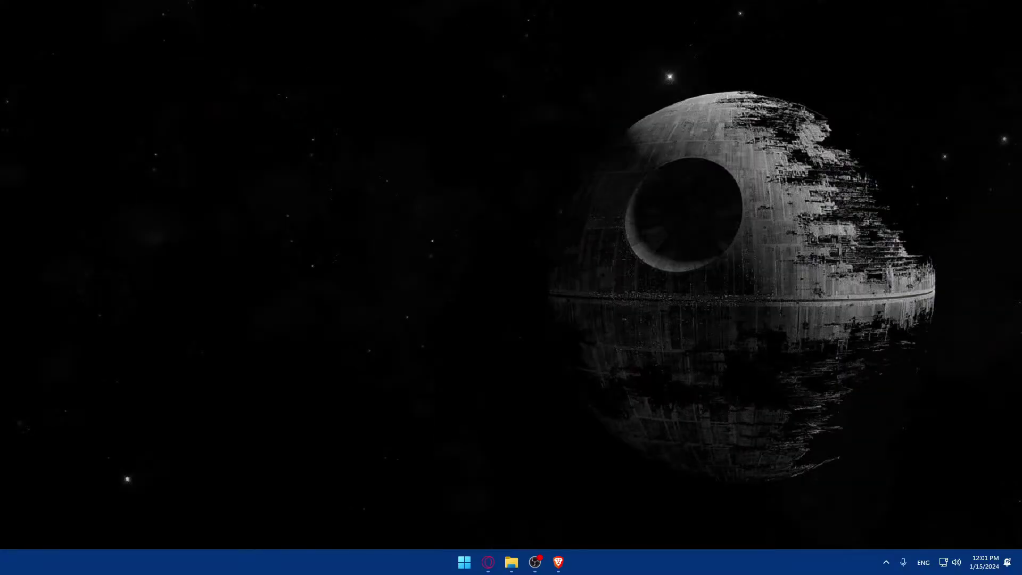
Launch the Brave browser and go to canva.com
click(559, 563)
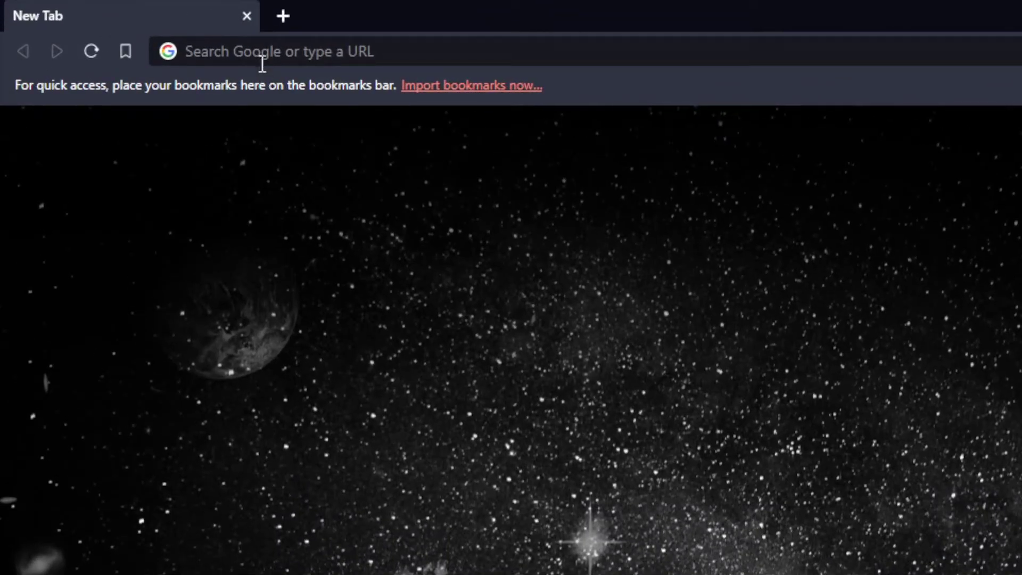
click(129, 28)
text(canva.com)
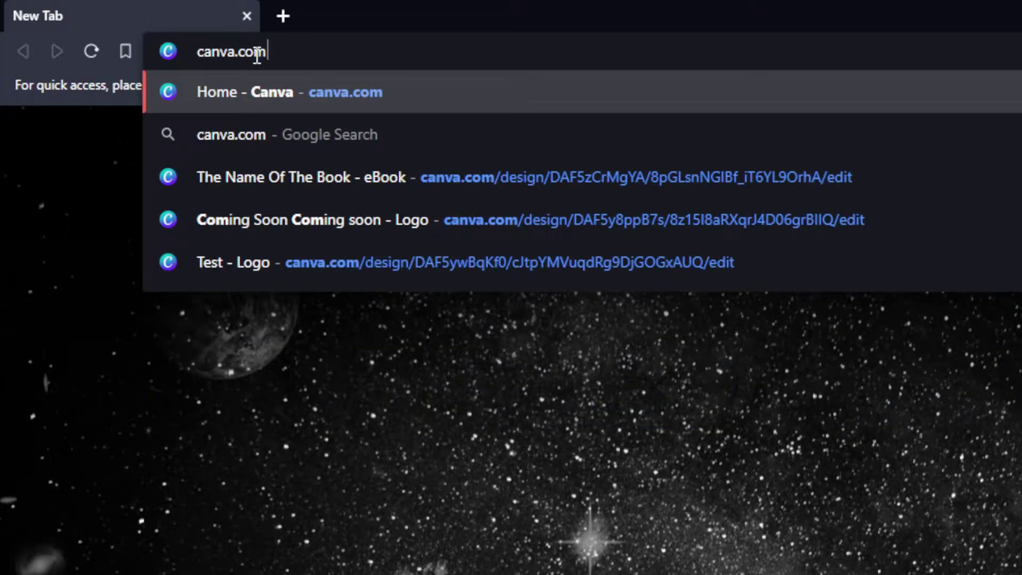
key(Return)
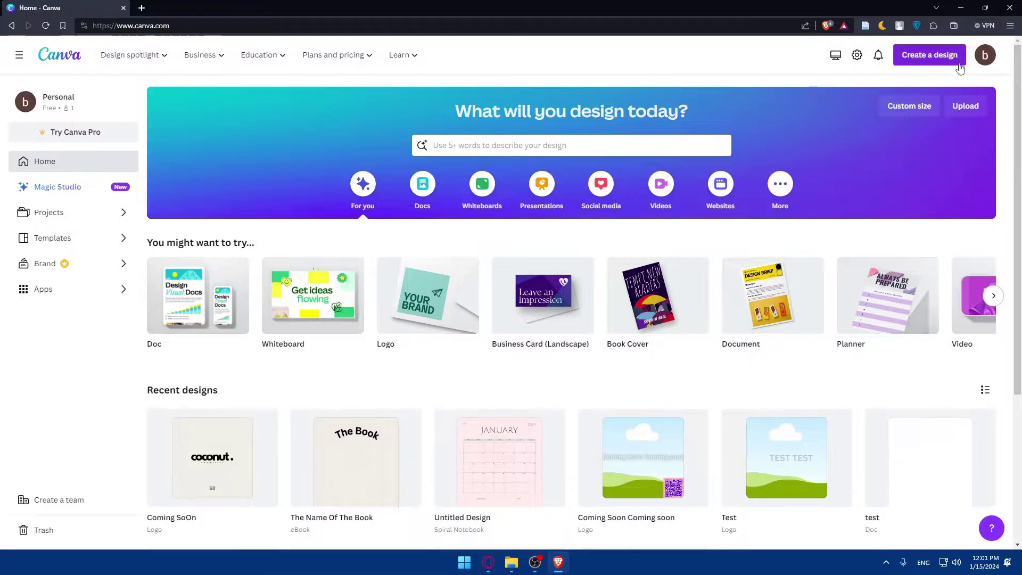
Open canva.com in a private browser window and look through the signed-out home page's sign-up option, plans and templates
click(1011, 27)
click(941, 72)
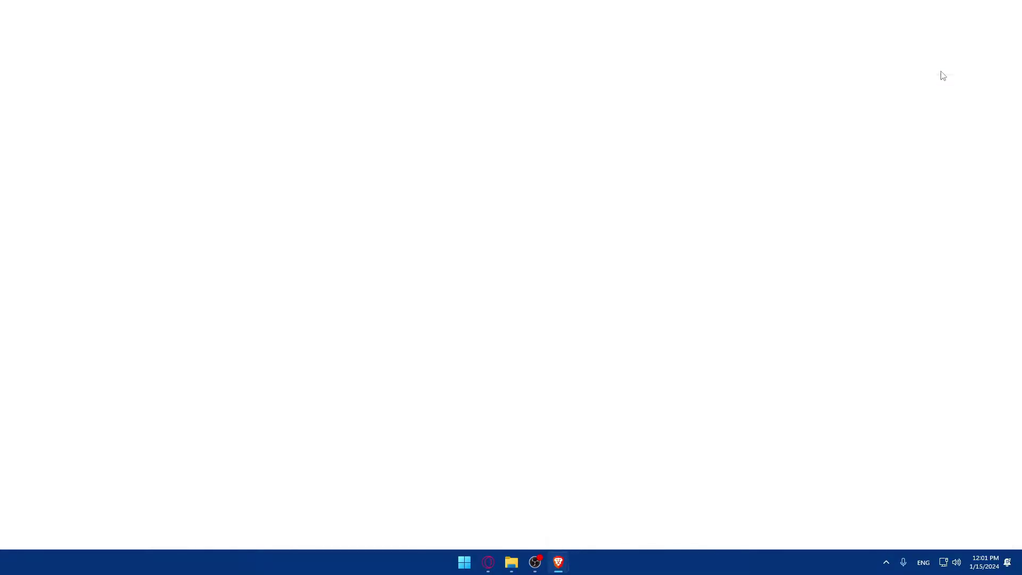
text(canva.co)
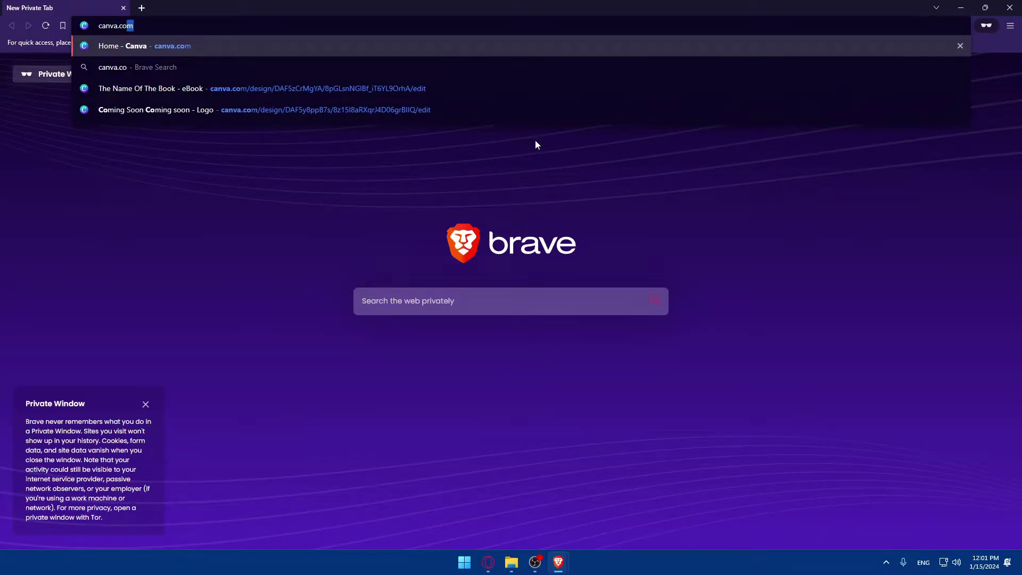
key(Return)
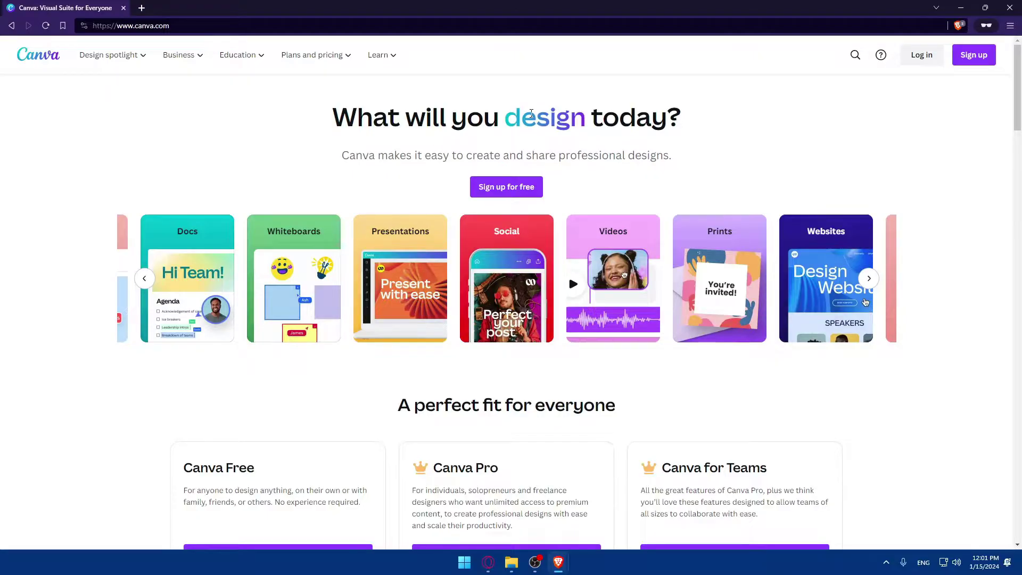
scroll(484, 128, down, 15)
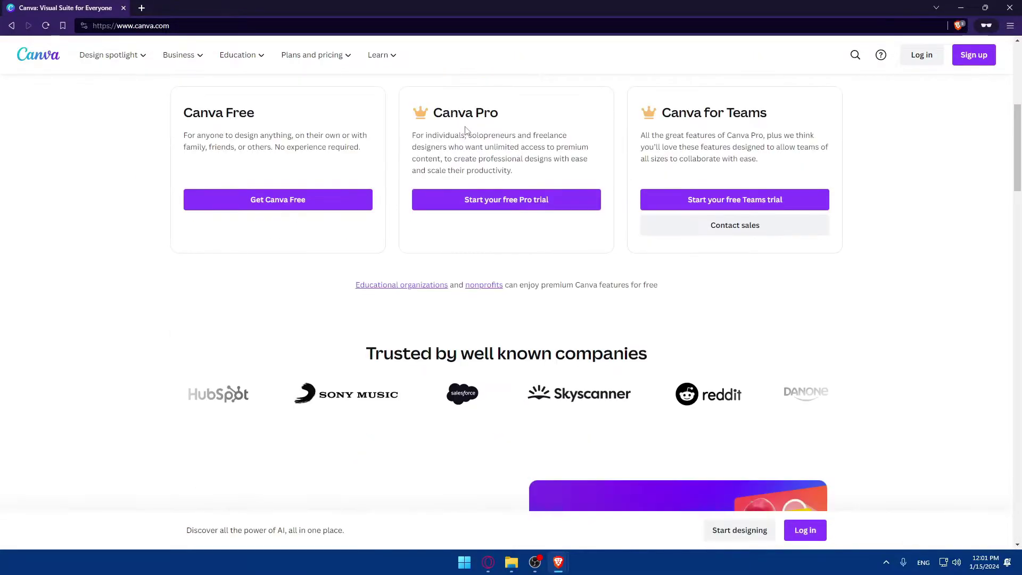
scroll(615, 170, down, 20)
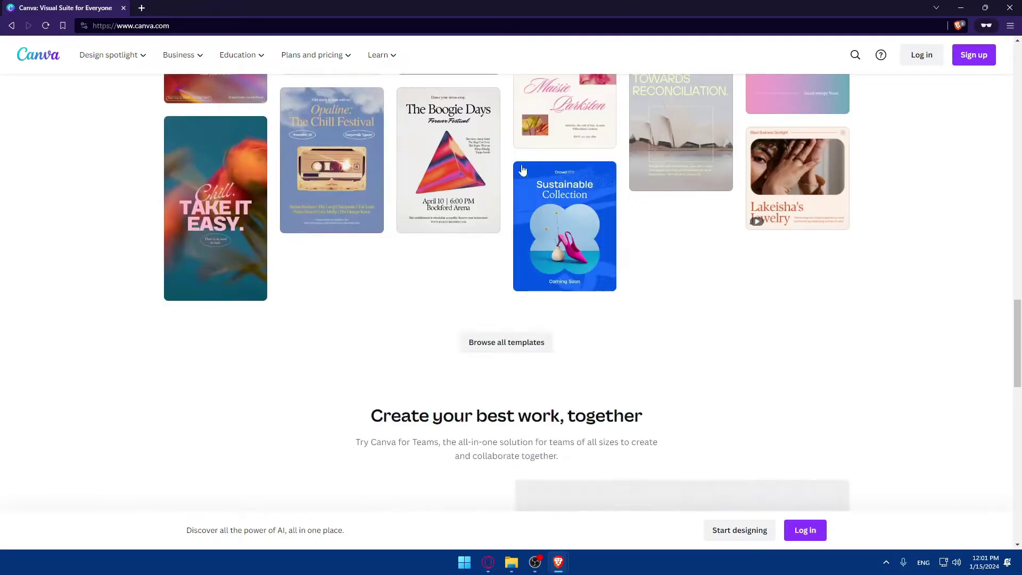
scroll(408, 227, up, 12)
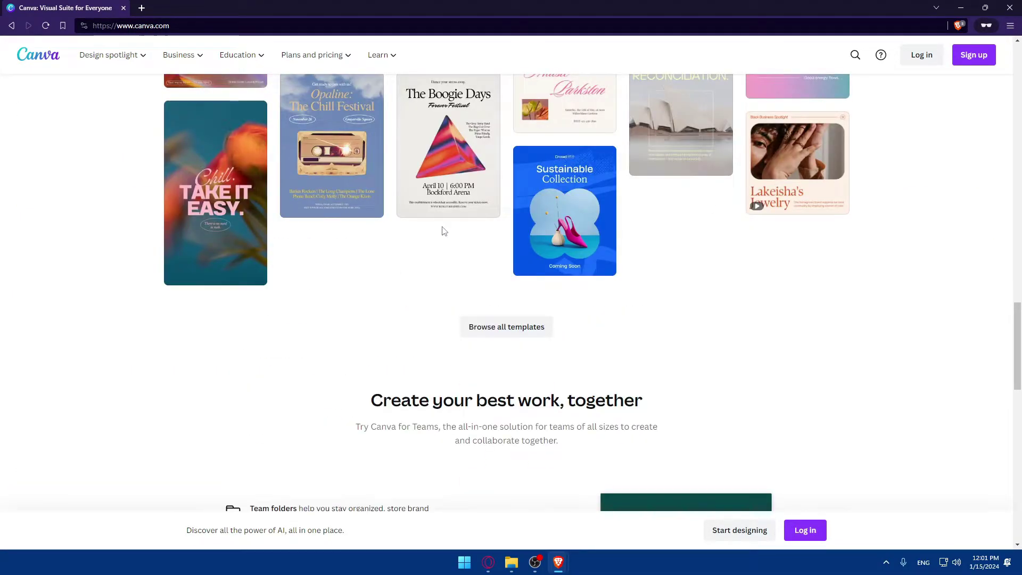
scroll(445, 231, up, 15)
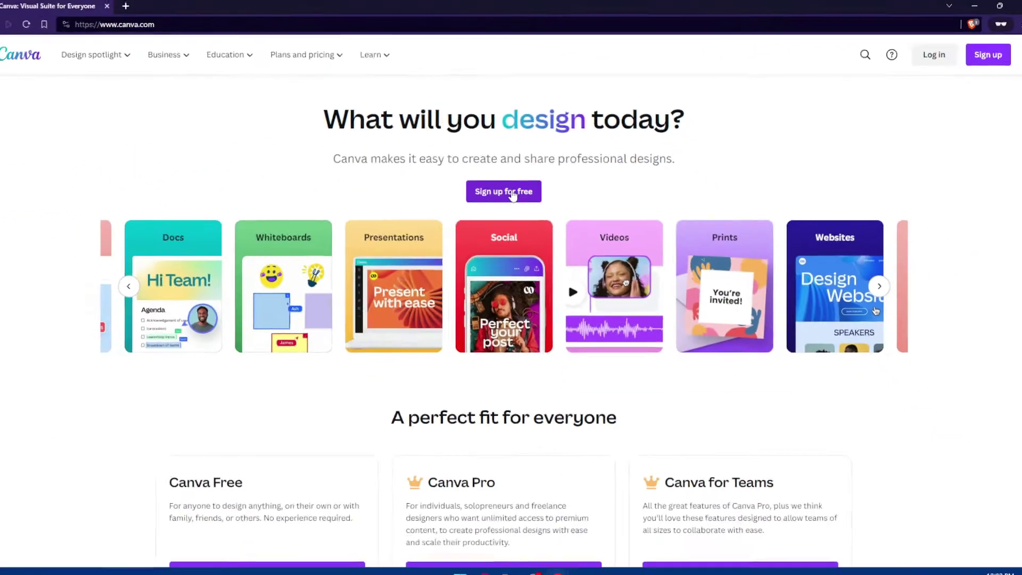
scroll(709, 249, down, 3)
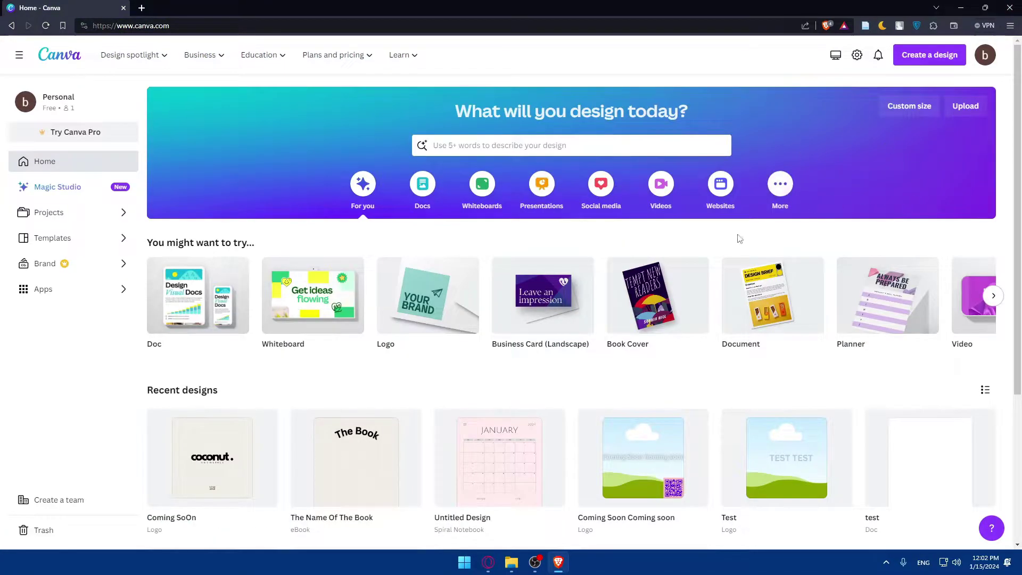
Search the new-design types on the signed-in Canva home page for "insta", and clear the search
scroll(532, 256, down, 2)
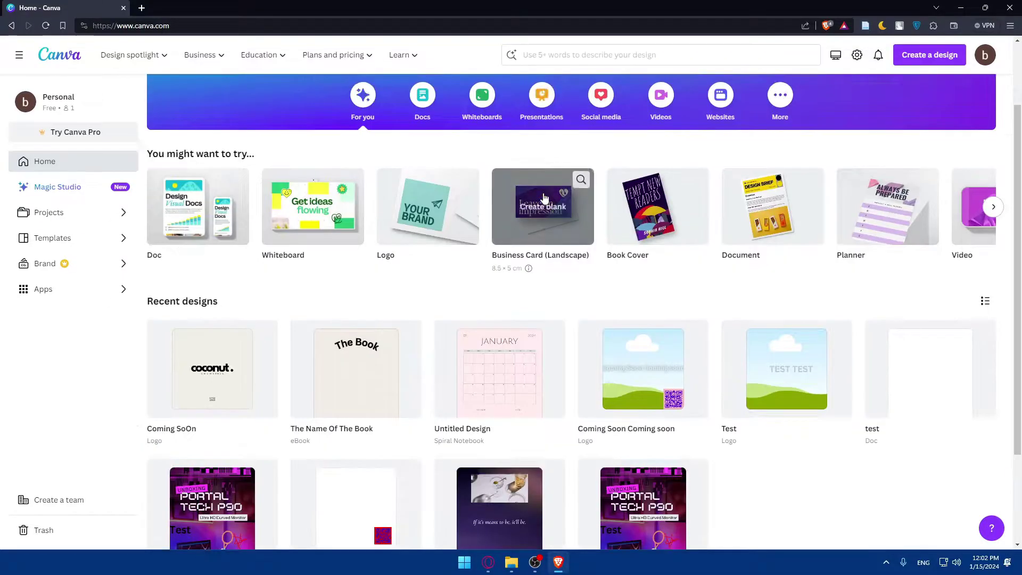
scroll(501, 223, up, 2)
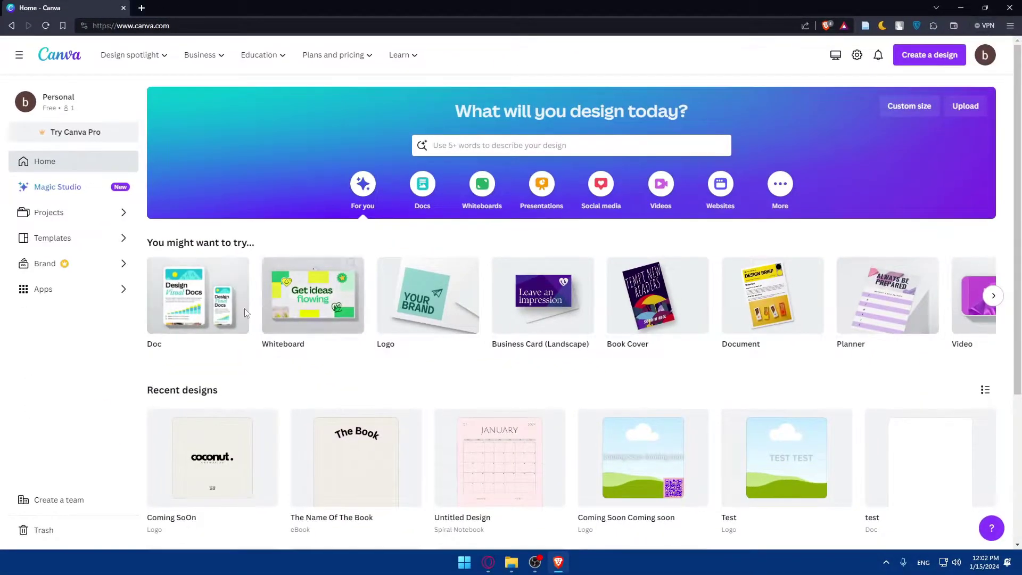
mouse_move(301, 294)
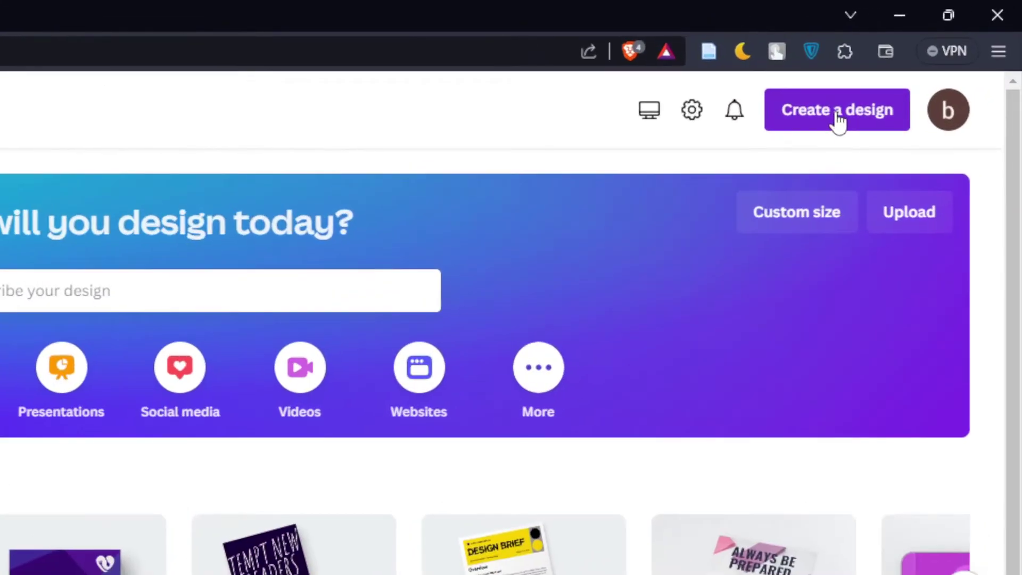
click(839, 122)
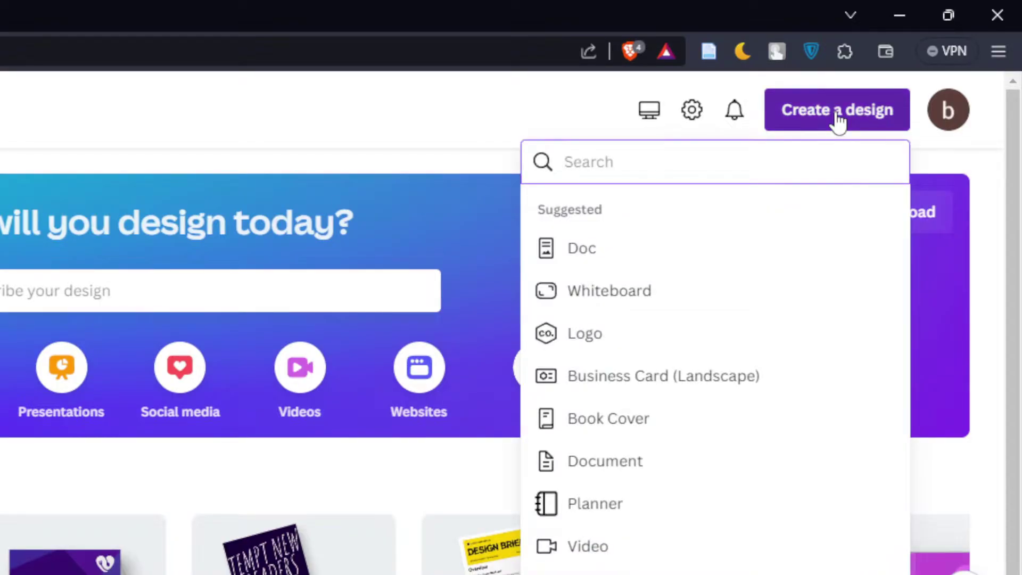
text(*)
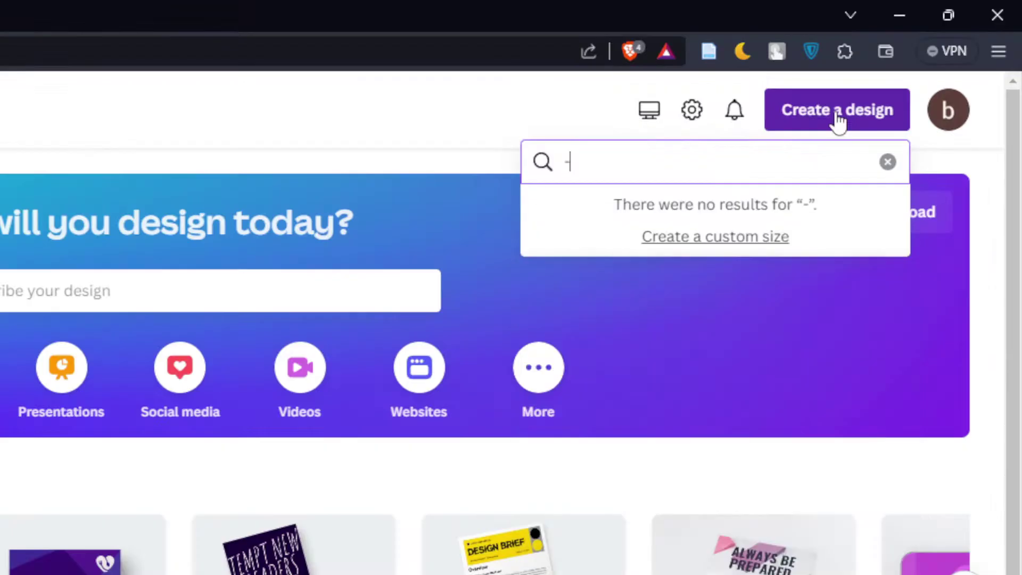
key(BackSpace)
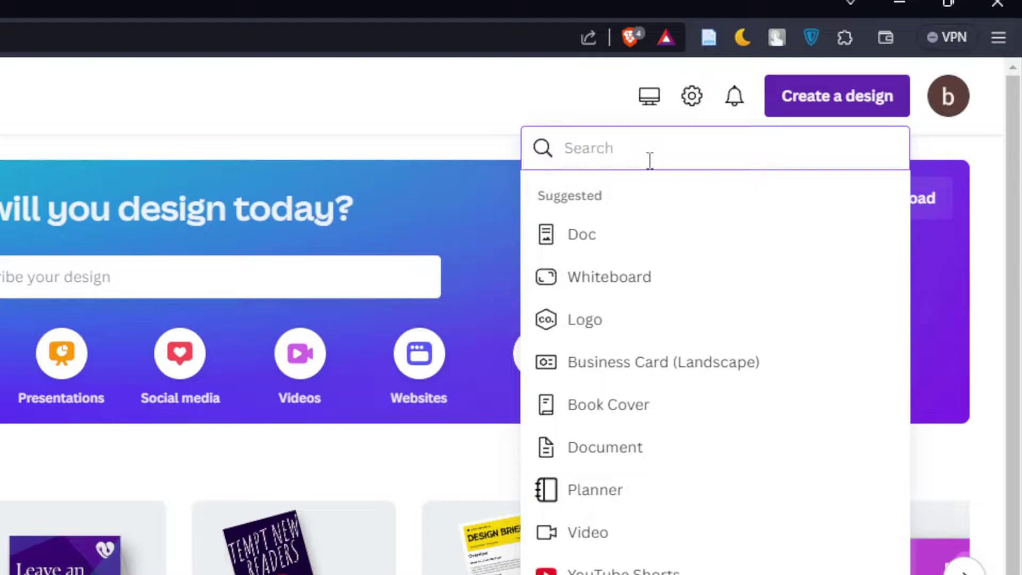
text(inst)
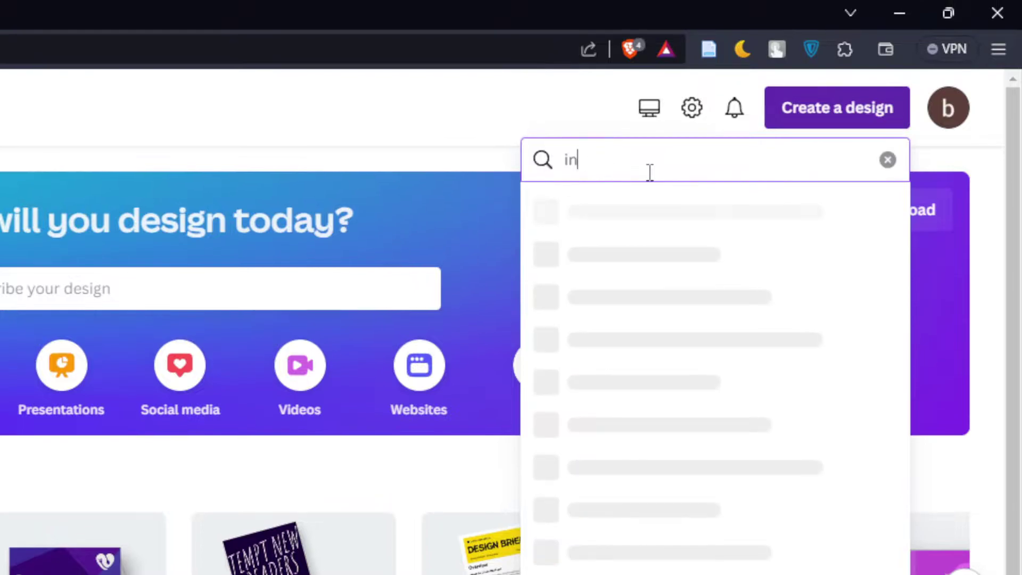
text(a)
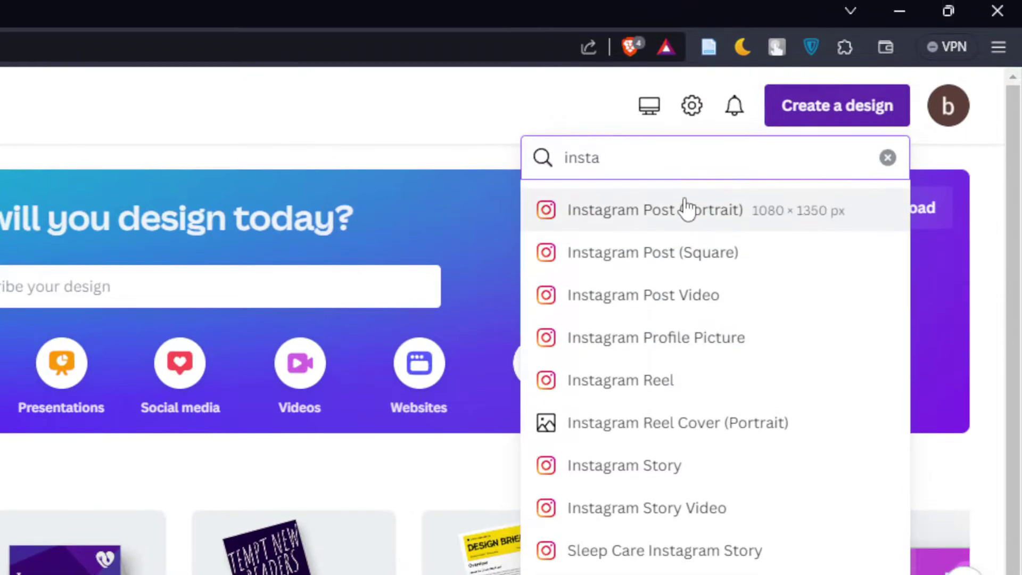
click(887, 160)
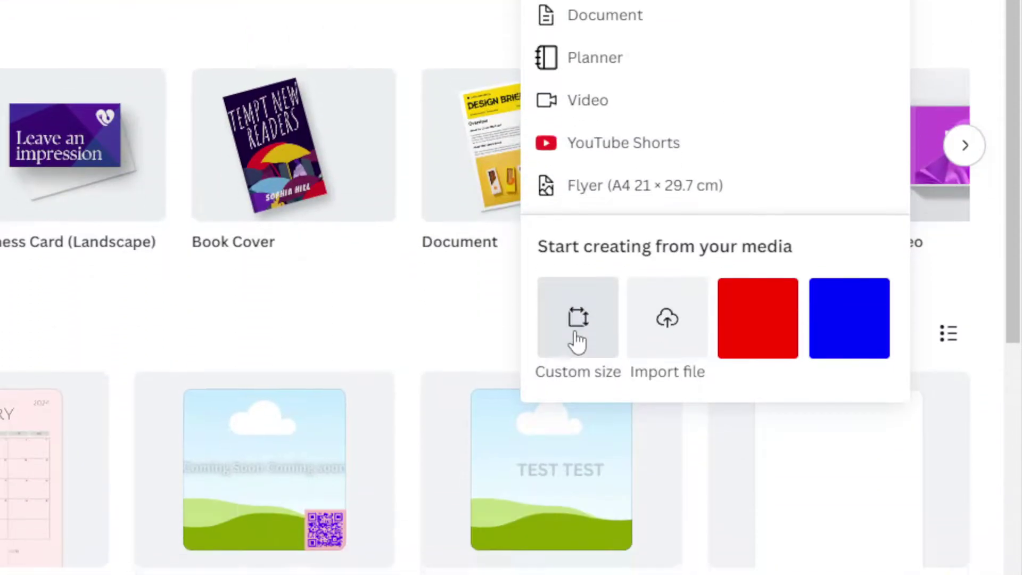
Examine the custom size settings and available units for a new design, and close them without creating anything
click(578, 326)
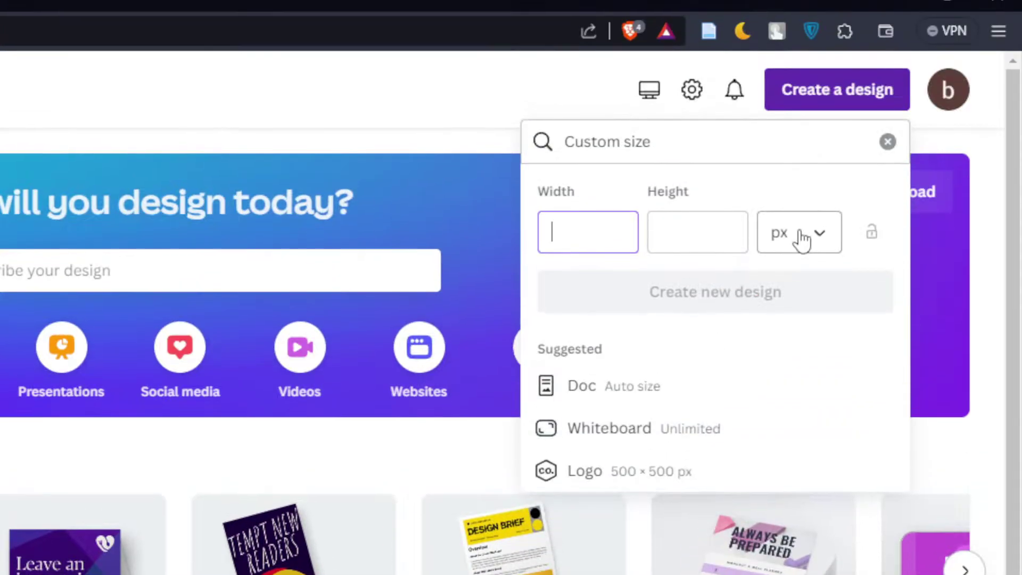
click(801, 261)
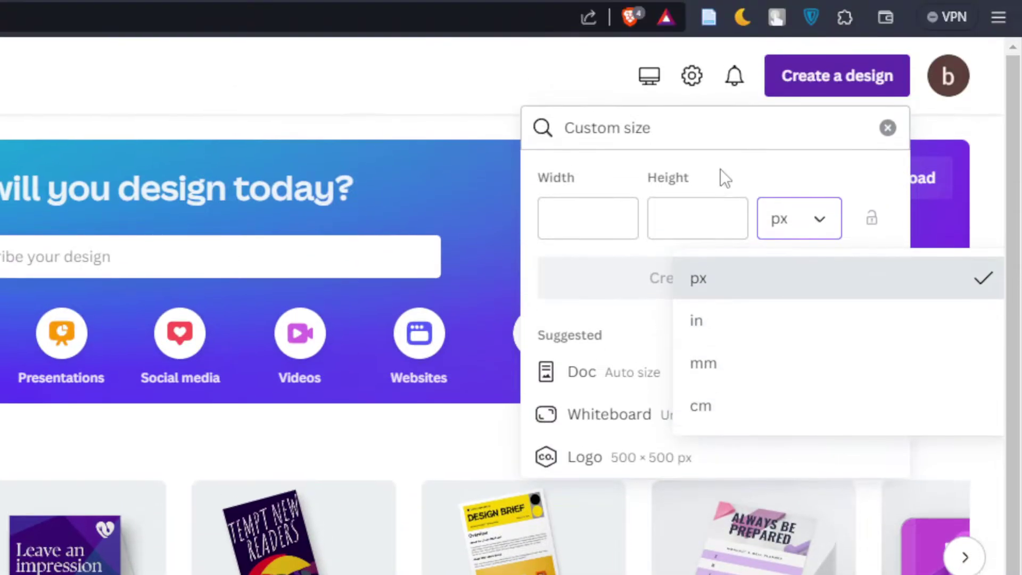
click(721, 118)
click(889, 158)
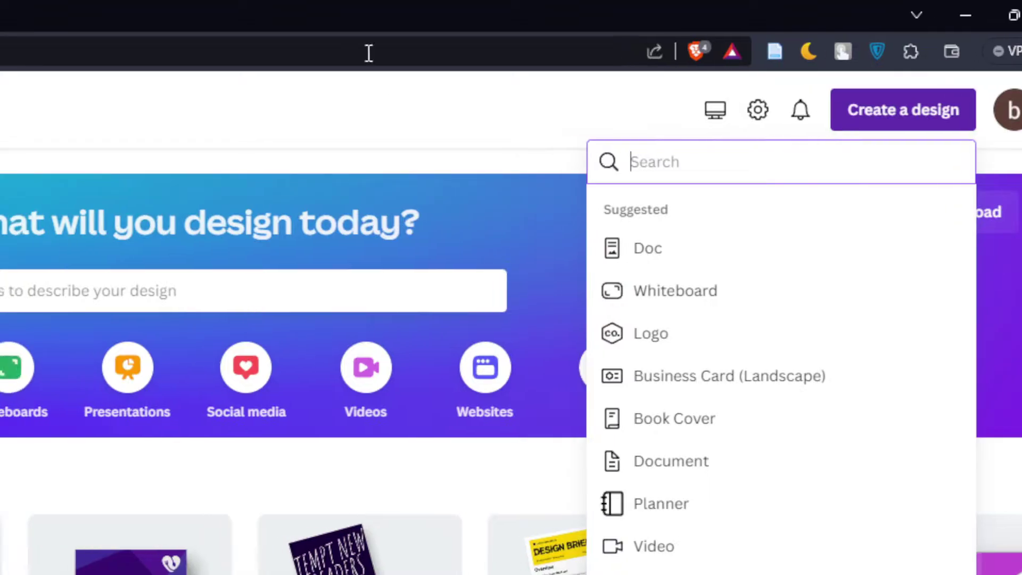
click(900, 107)
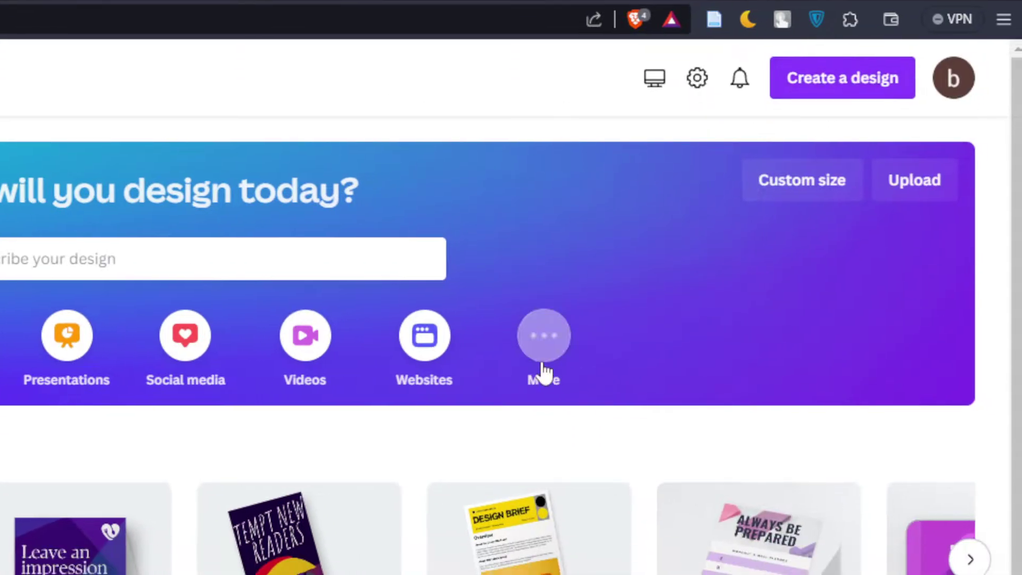
Open the "Coming Soon Coming soon" logo from the recent designs and bring up its download options
scroll(304, 448, down, 10)
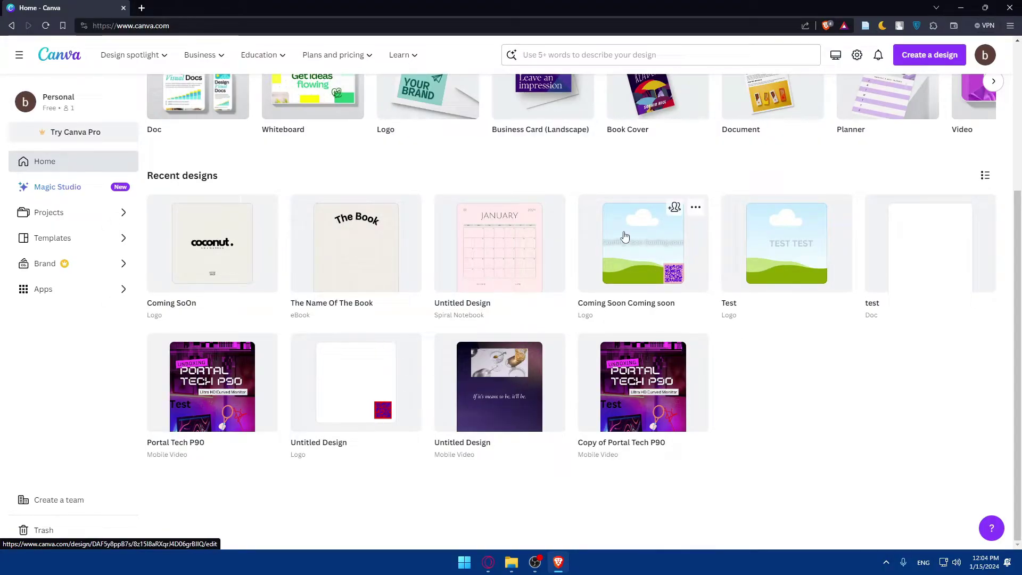
click(581, 242)
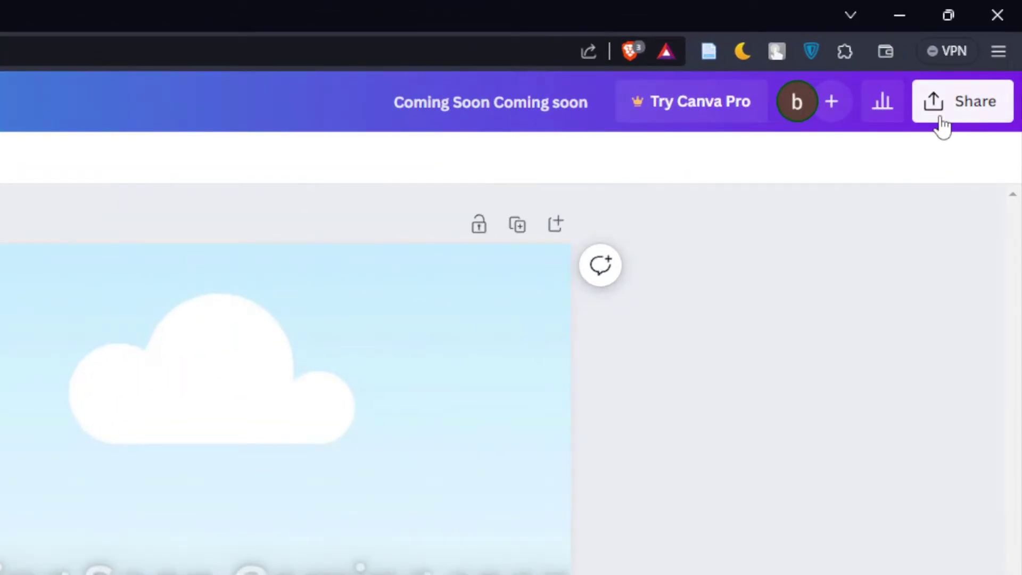
click(942, 120)
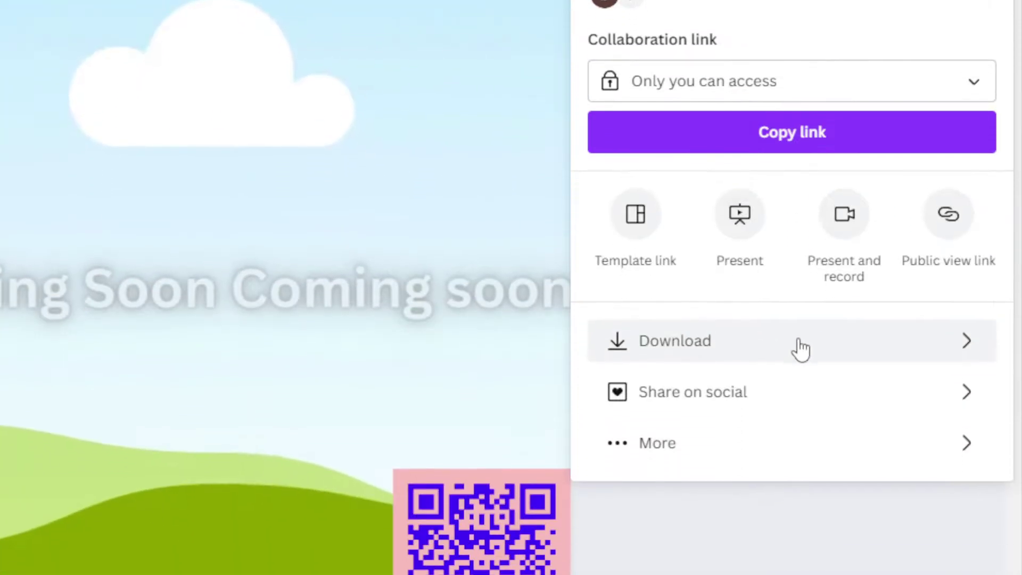
click(785, 340)
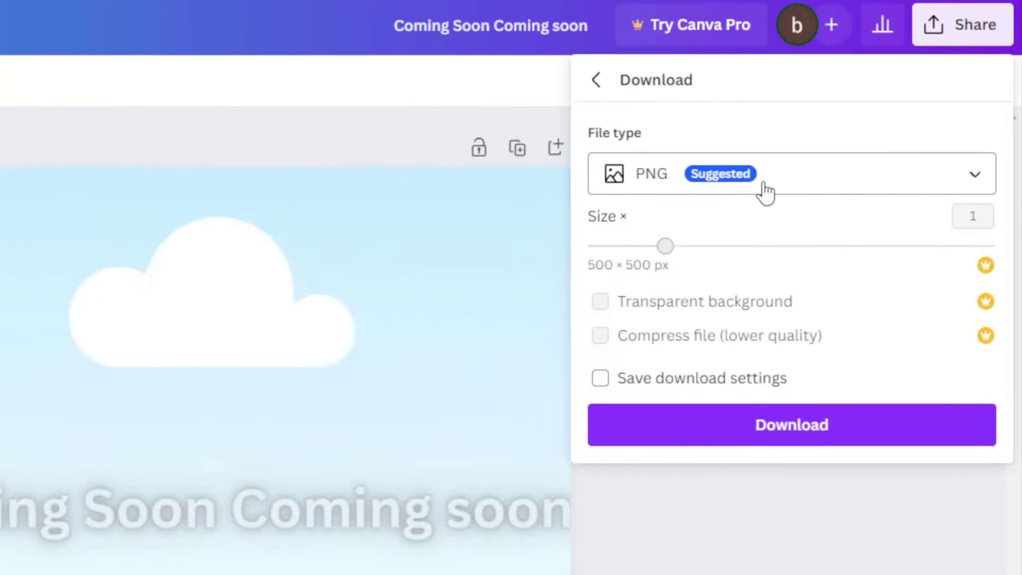
Examine the file types offered for downloading the design, from JPG and PNG through SVG, MP4 Video and GIF
click(765, 189)
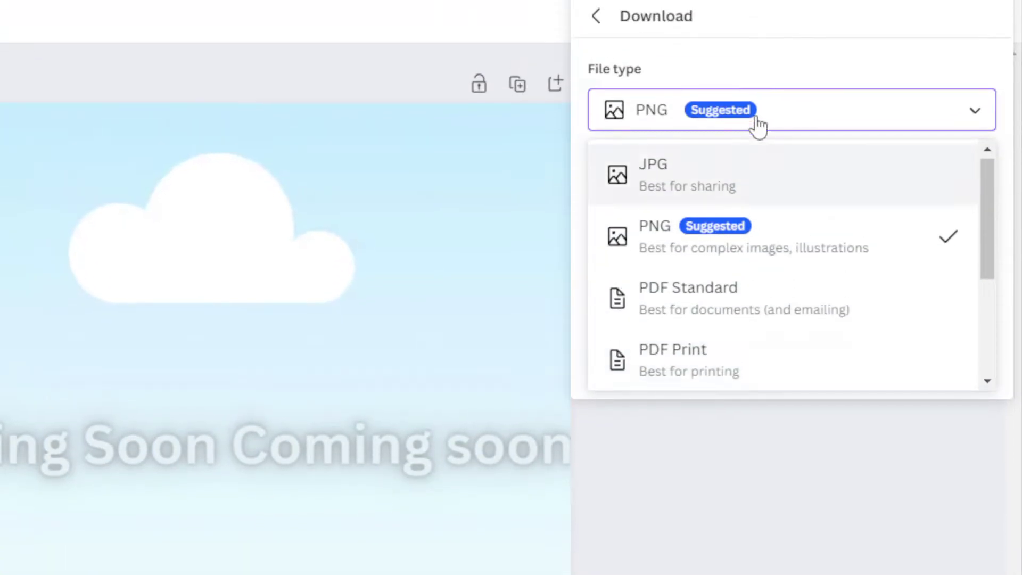
click(760, 58)
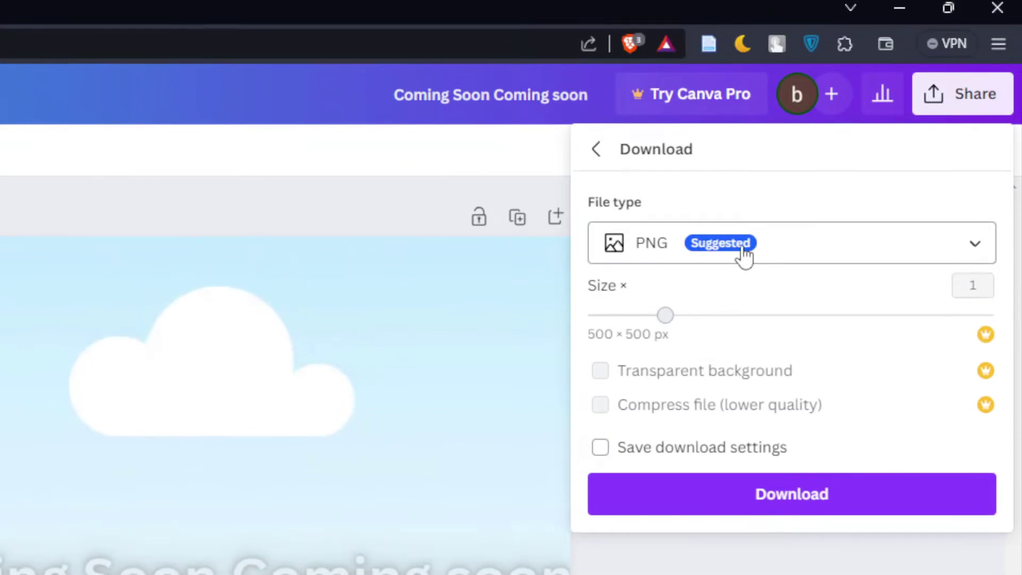
click(744, 159)
scroll(754, 346, down, 3)
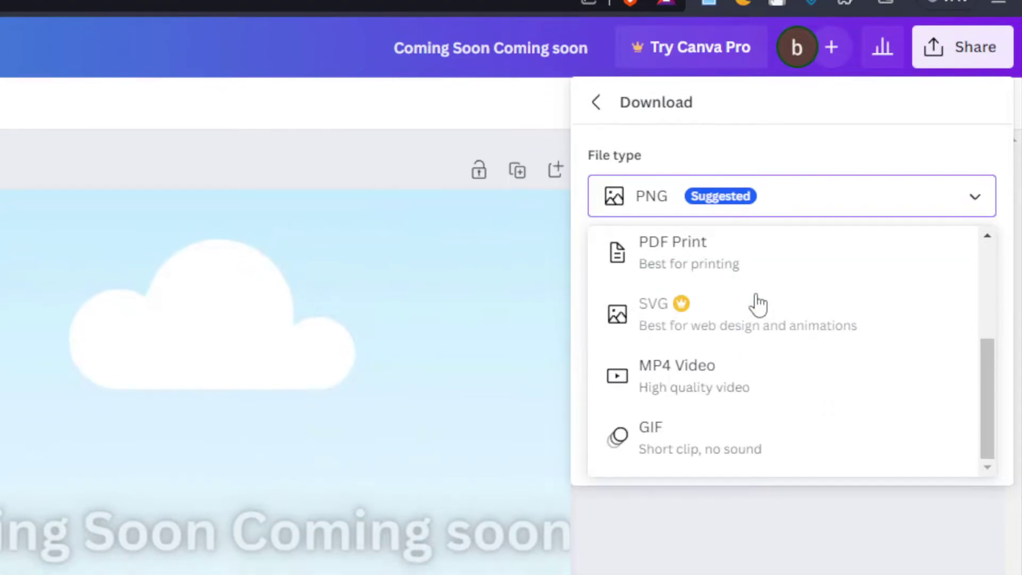
scroll(759, 357, up, 3)
scroll(758, 301, down, 3)
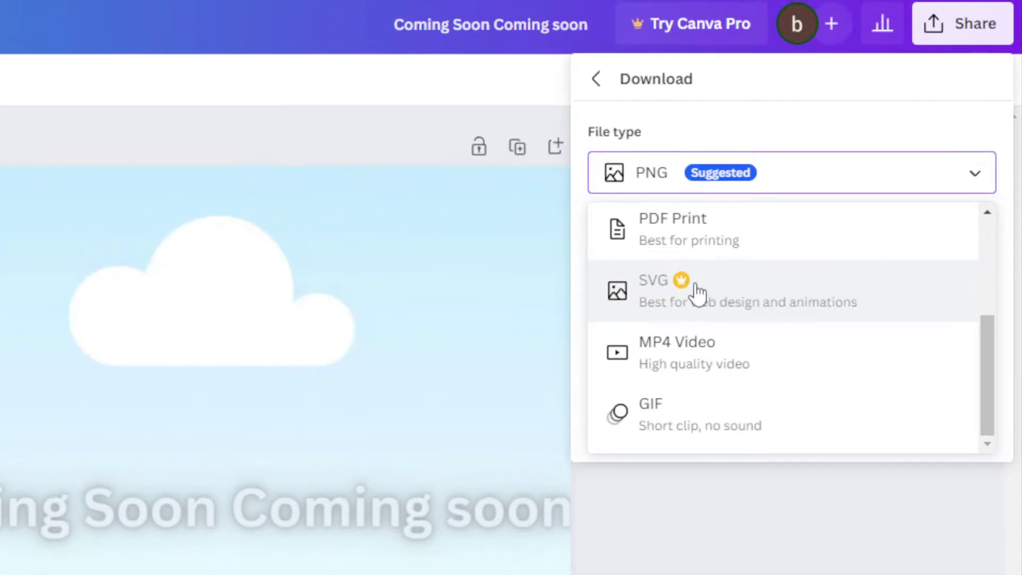
scroll(721, 300, up, 3)
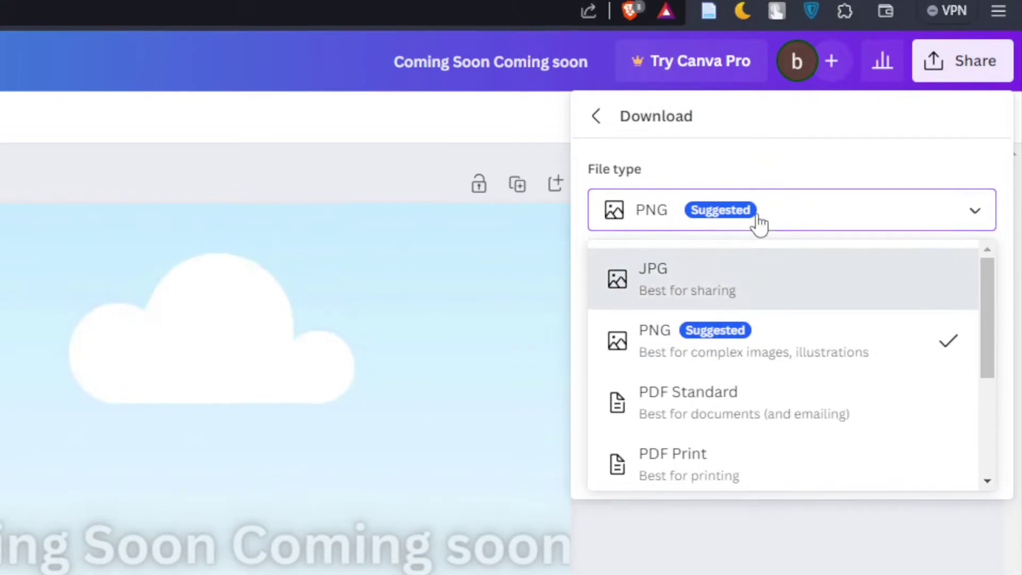
Keep PNG as the file type, download the design and save the file to the computer
click(760, 189)
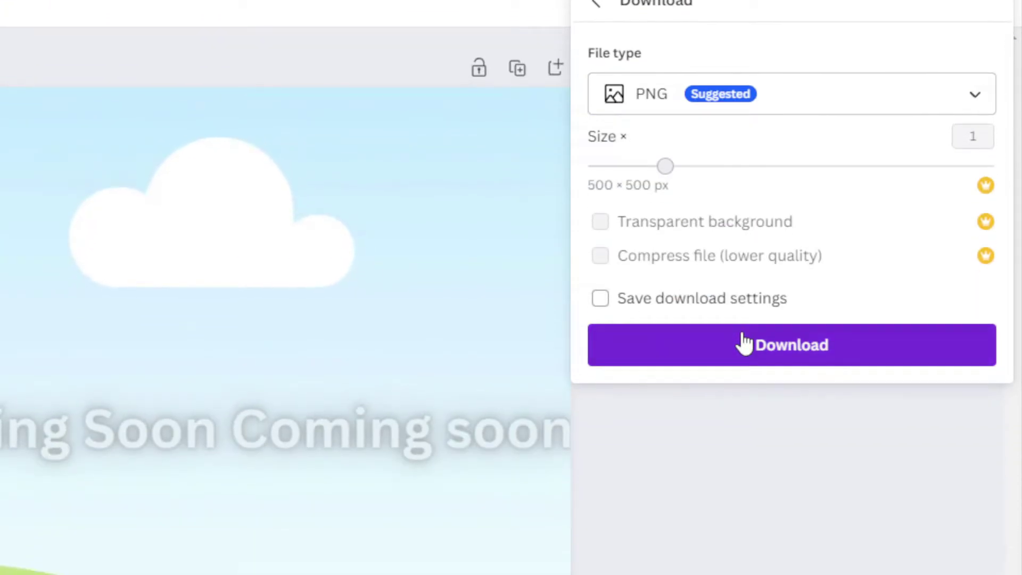
click(742, 493)
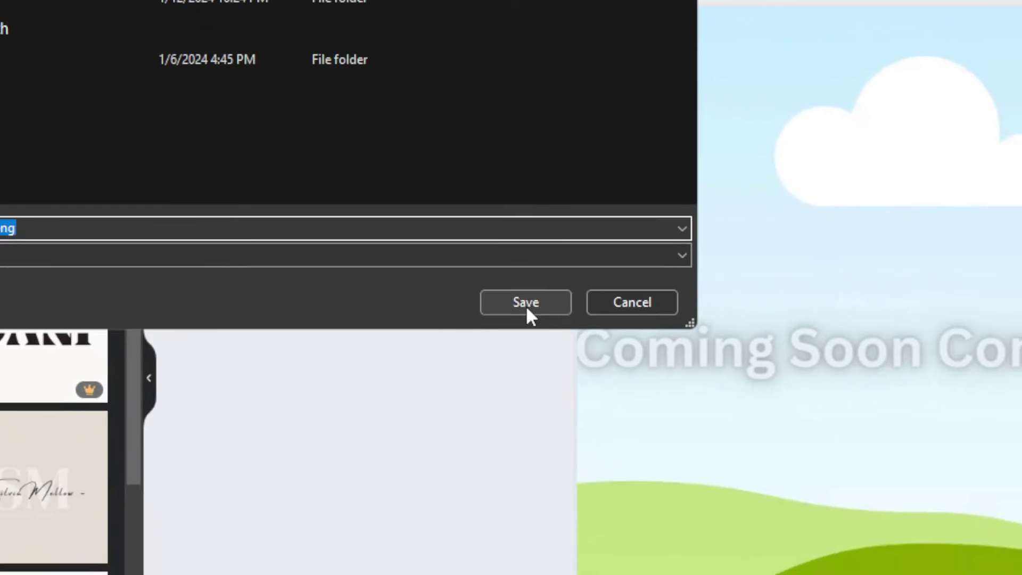
click(288, 395)
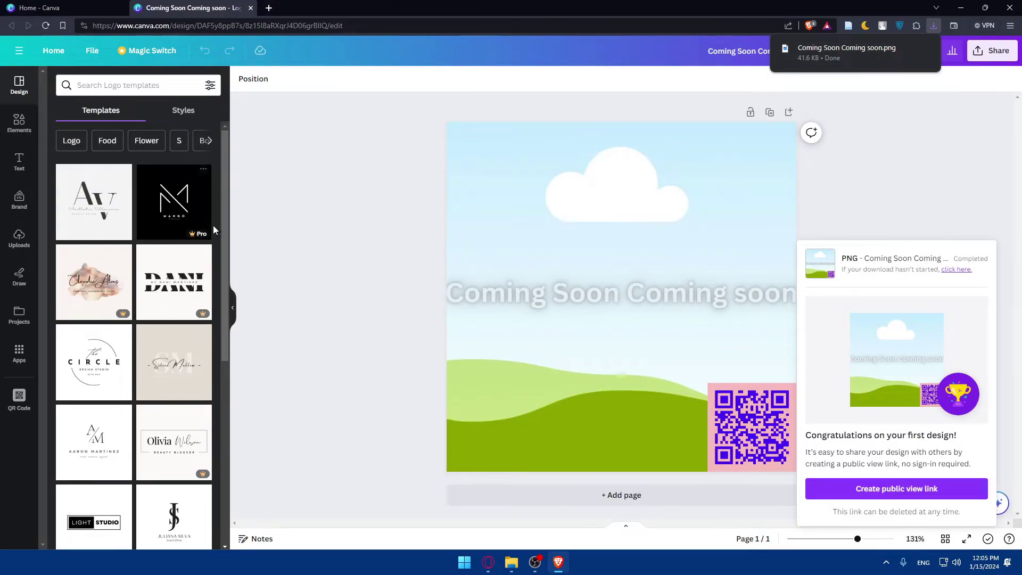
Open Google Docs at docs.google.com in a new browser tab
click(270, 9)
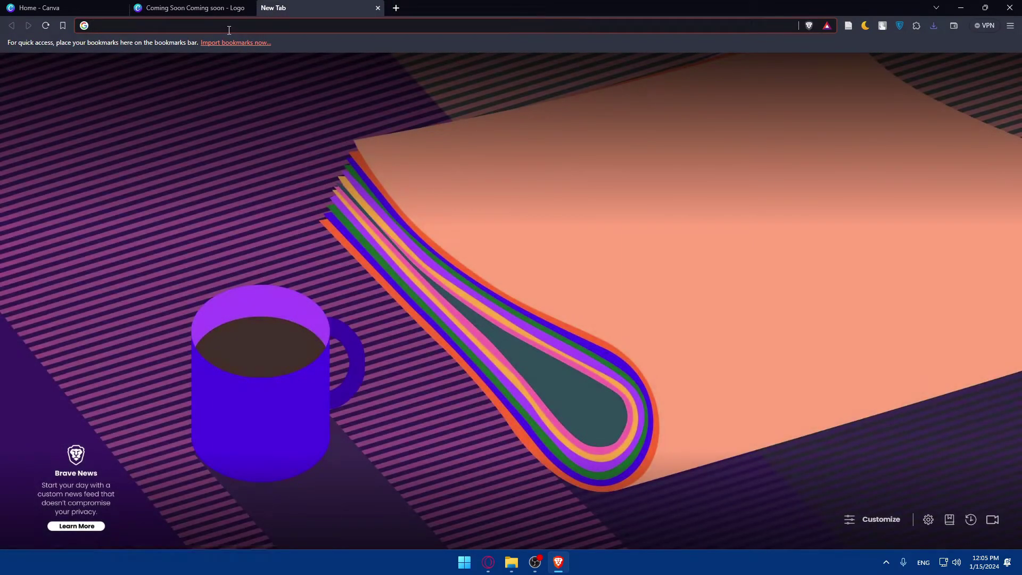
text(docs)
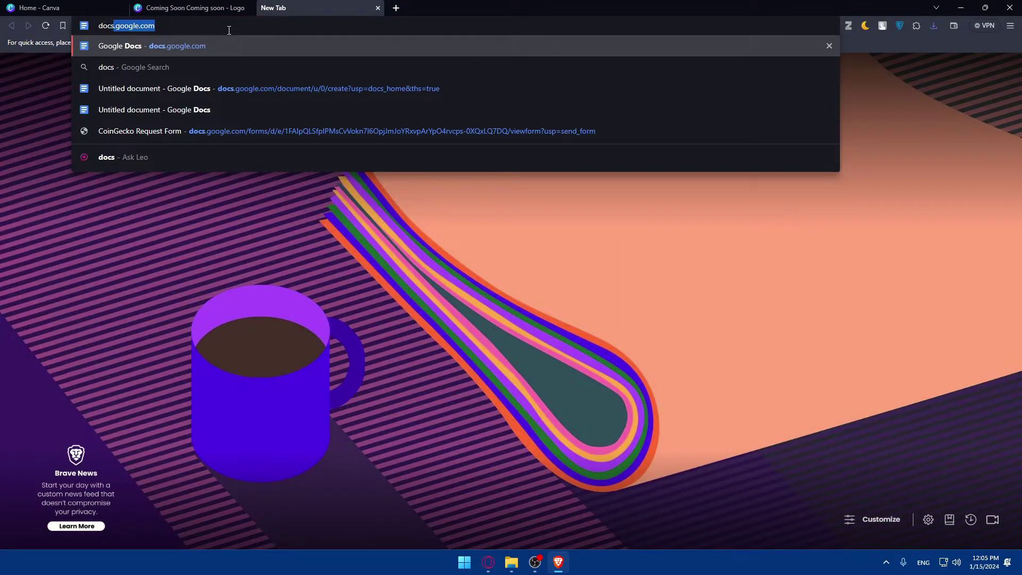
text(.goo)
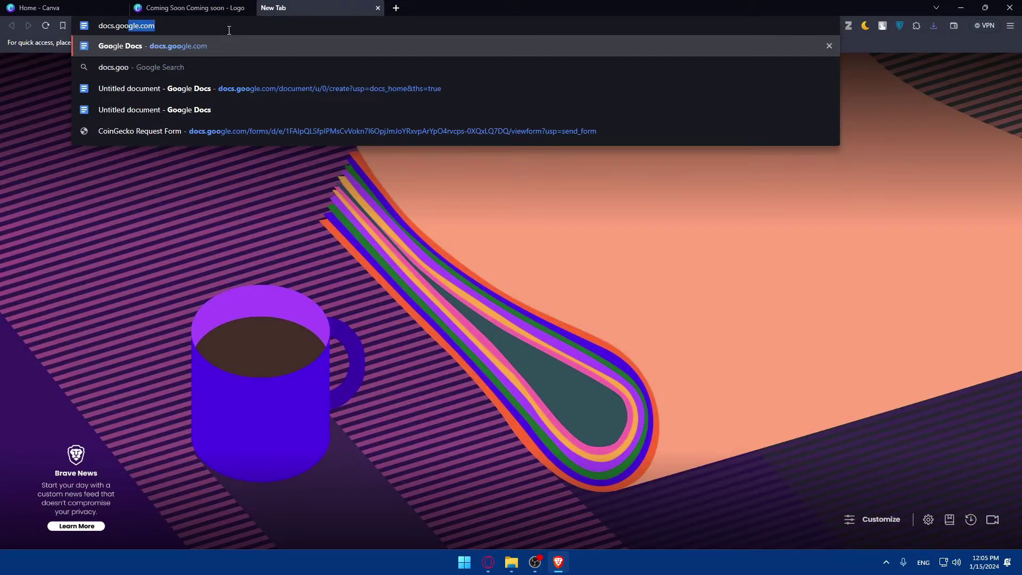
text(gle.com)
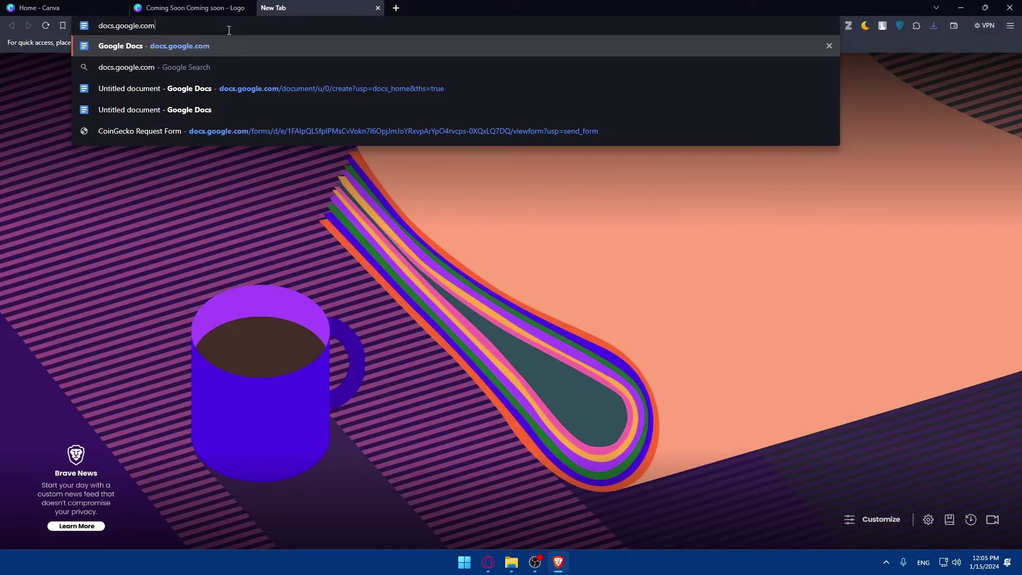
key(Return)
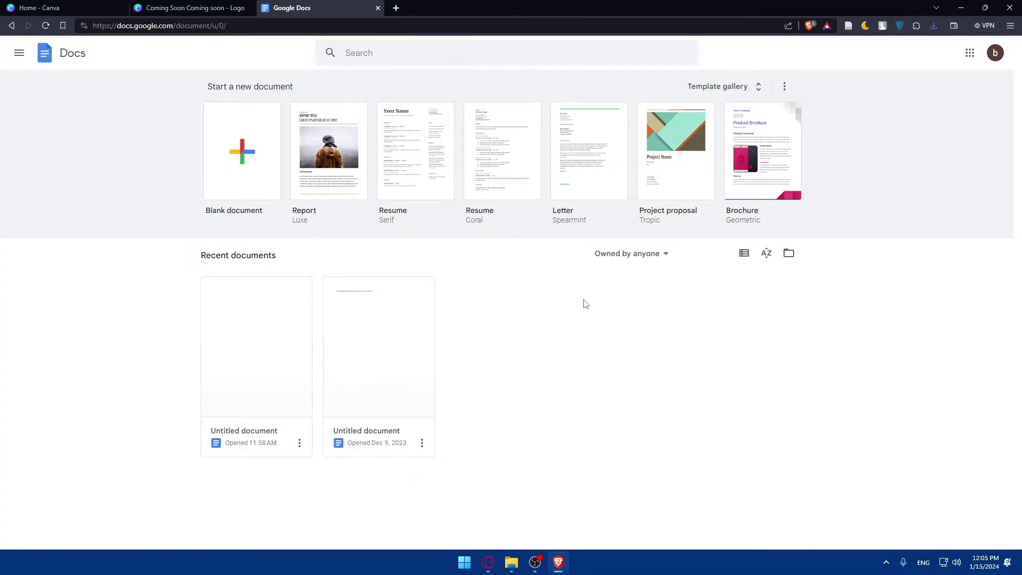
Move both untitled documents in the recent documents list to the trash
click(421, 442)
click(421, 488)
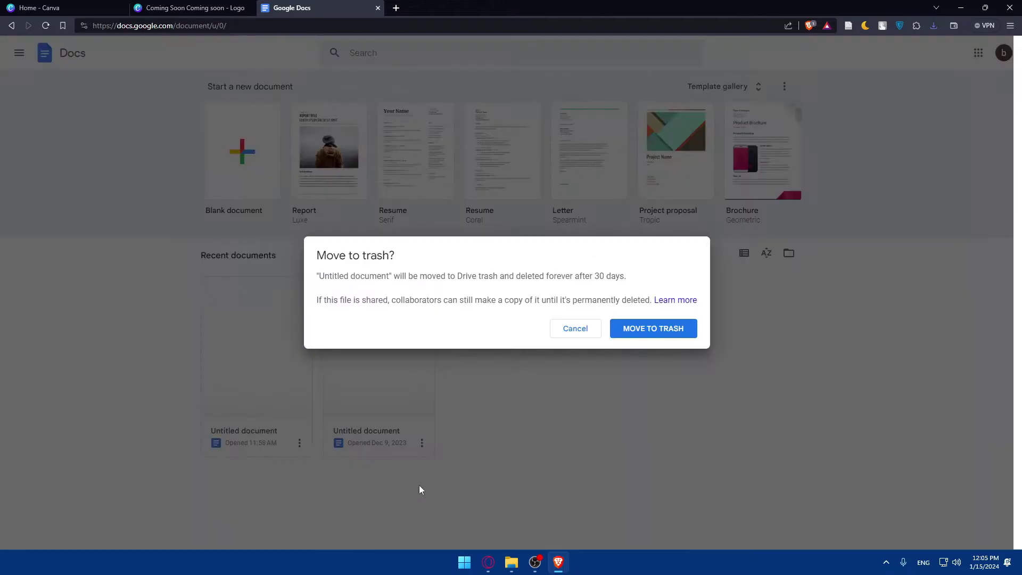
click(653, 328)
click(299, 442)
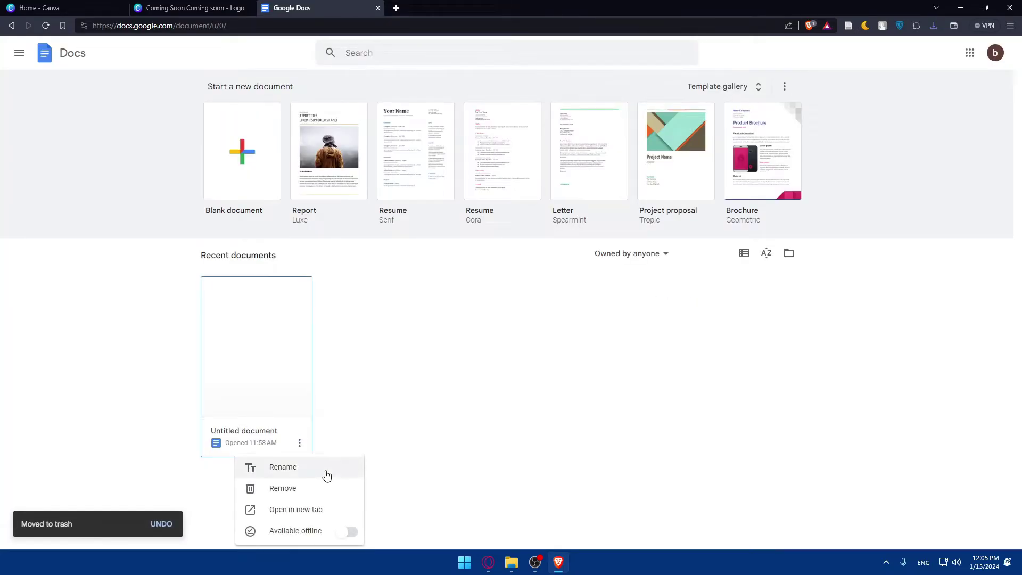
click(325, 487)
click(642, 324)
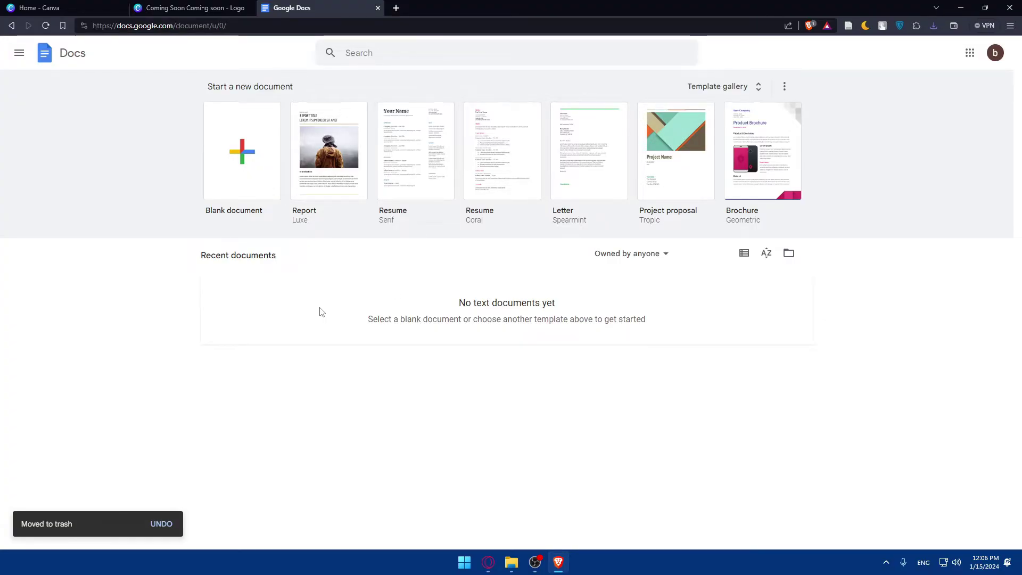
Create a blank document and write the line "In the following picture this will explain something:"
click(226, 138)
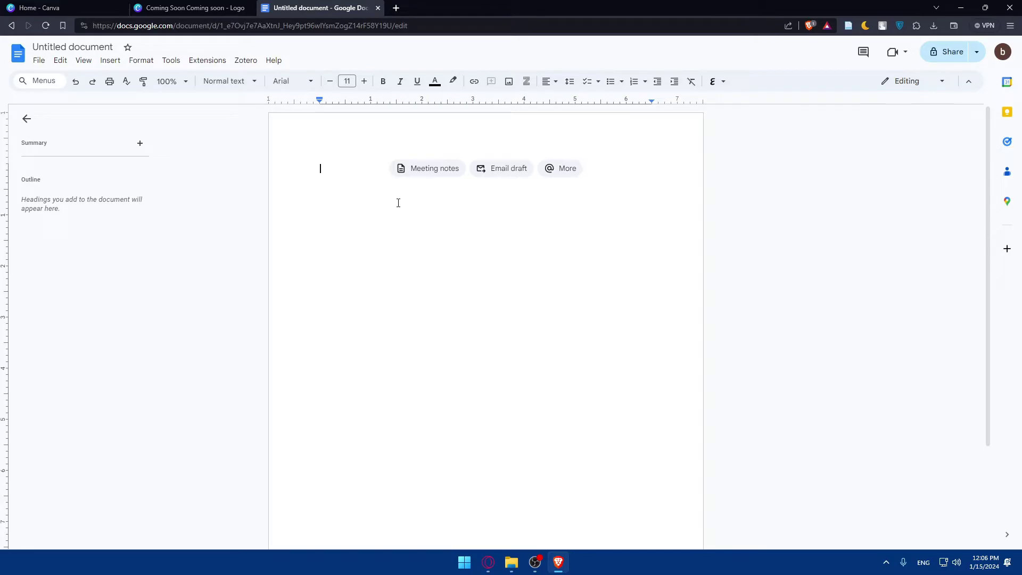
text(In the fol)
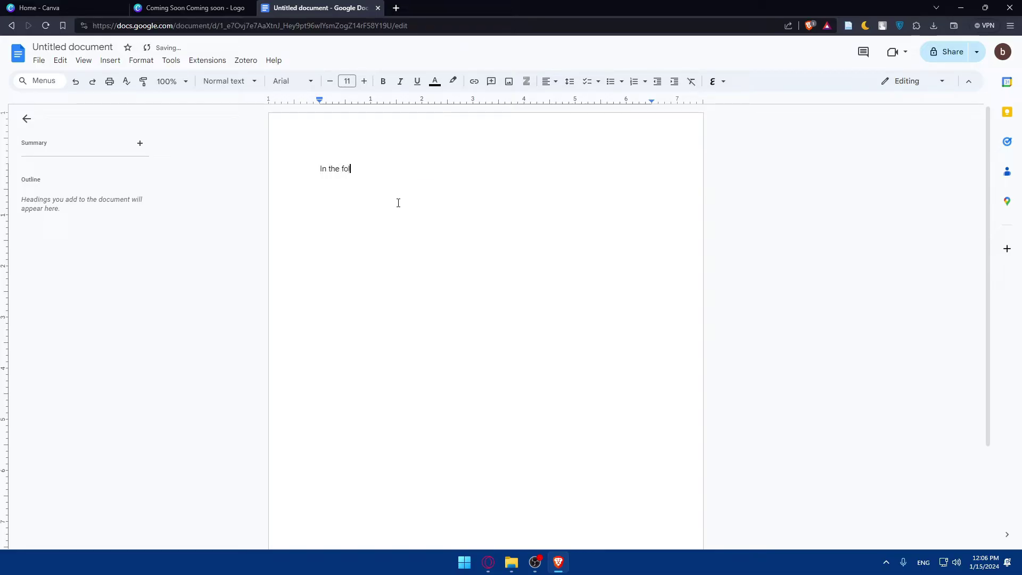
text(lowing p)
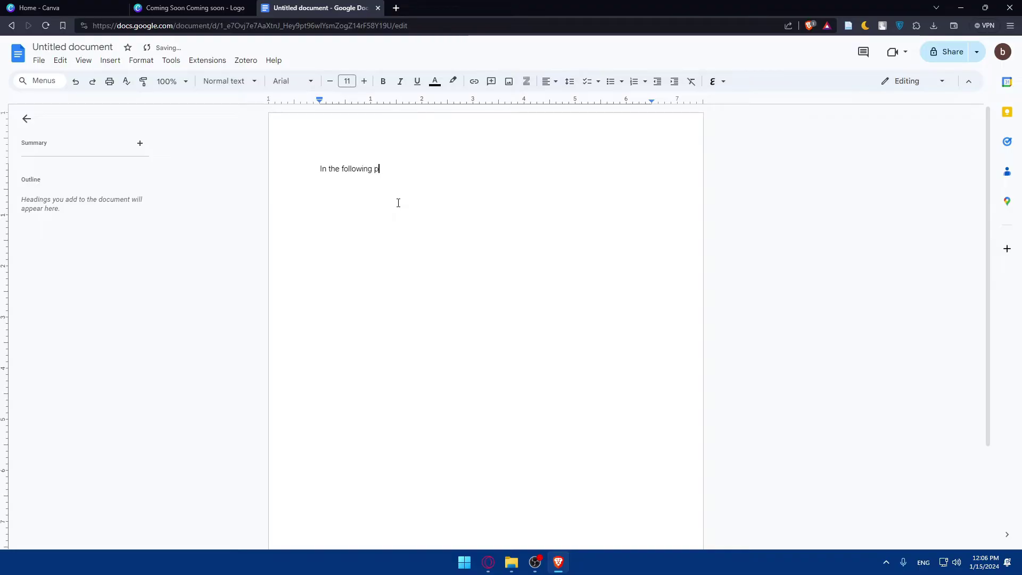
text(icture this will explain)
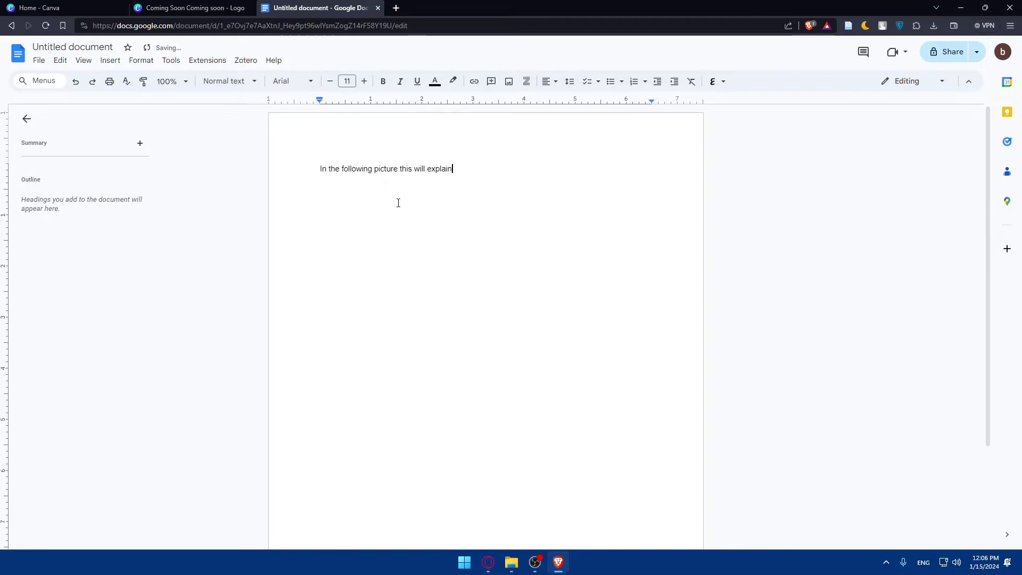
text( something)
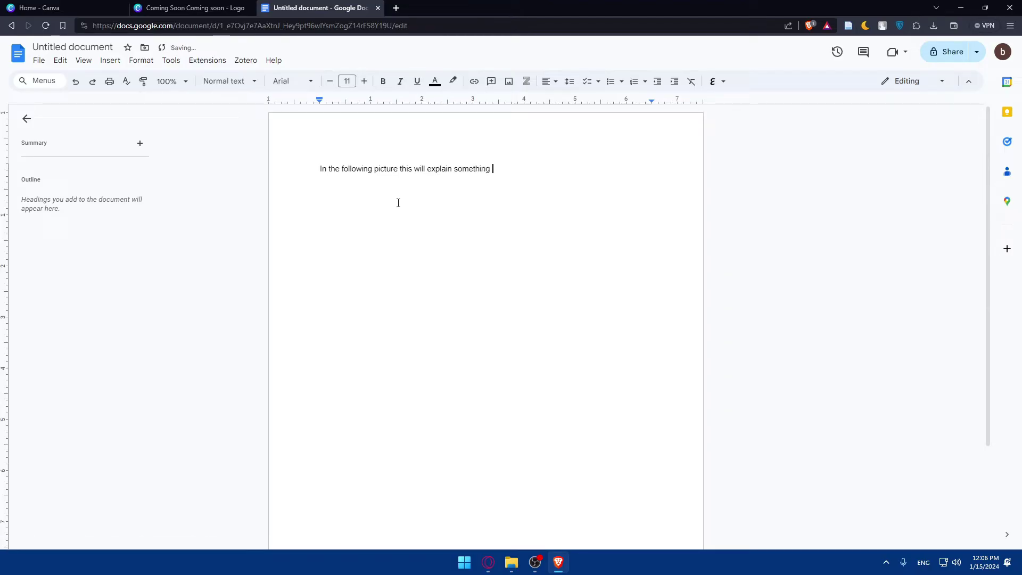
text(:)
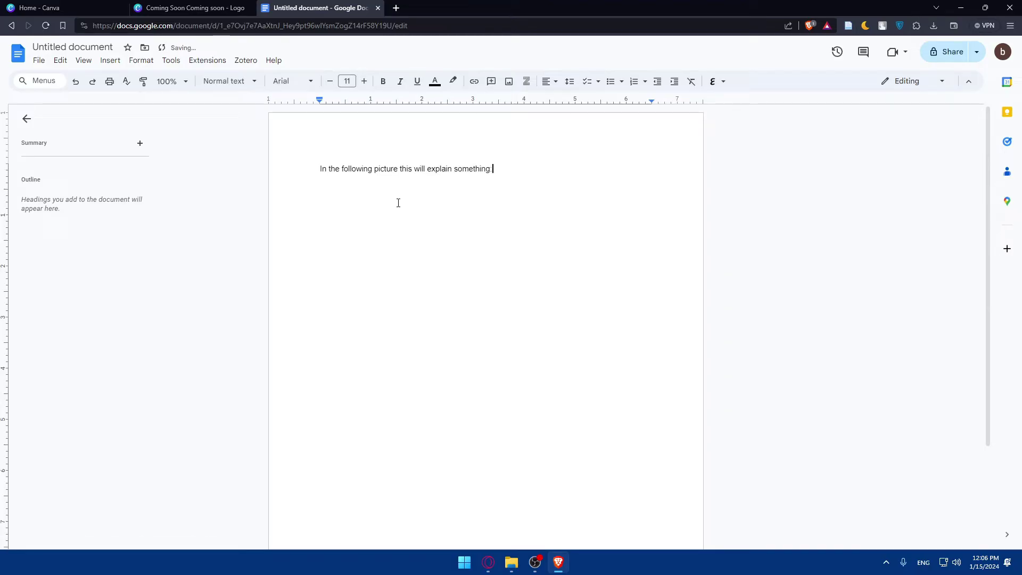
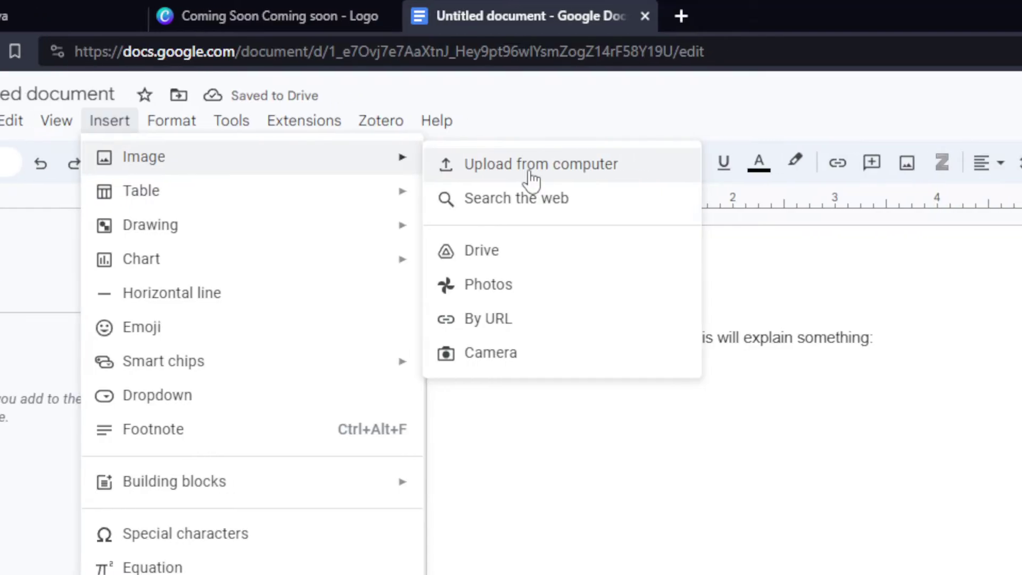
Insert the image "Coming Soon Coming soon.png" from the computer's Downloads folder below the sentence
click(593, 179)
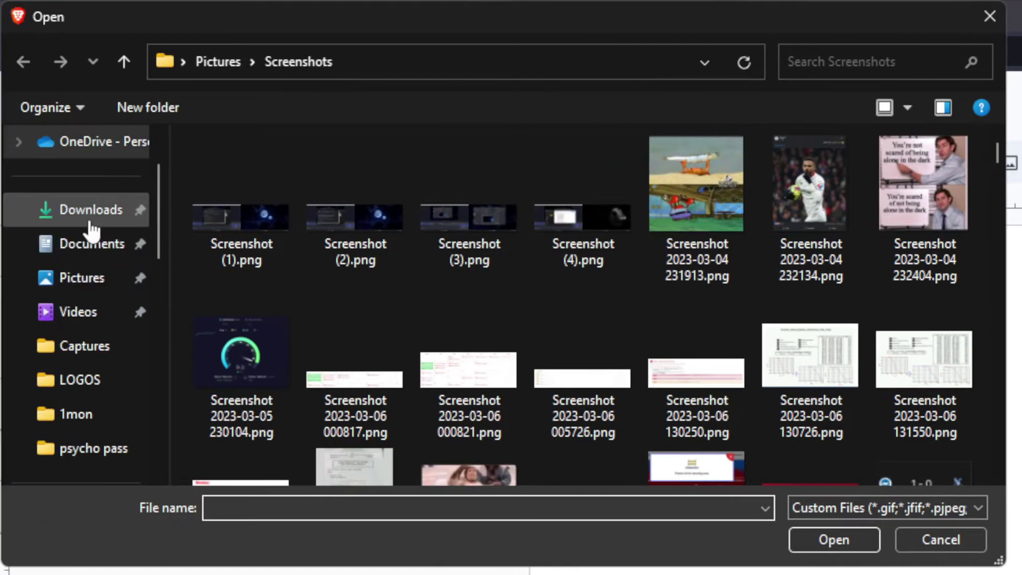
click(3, 210)
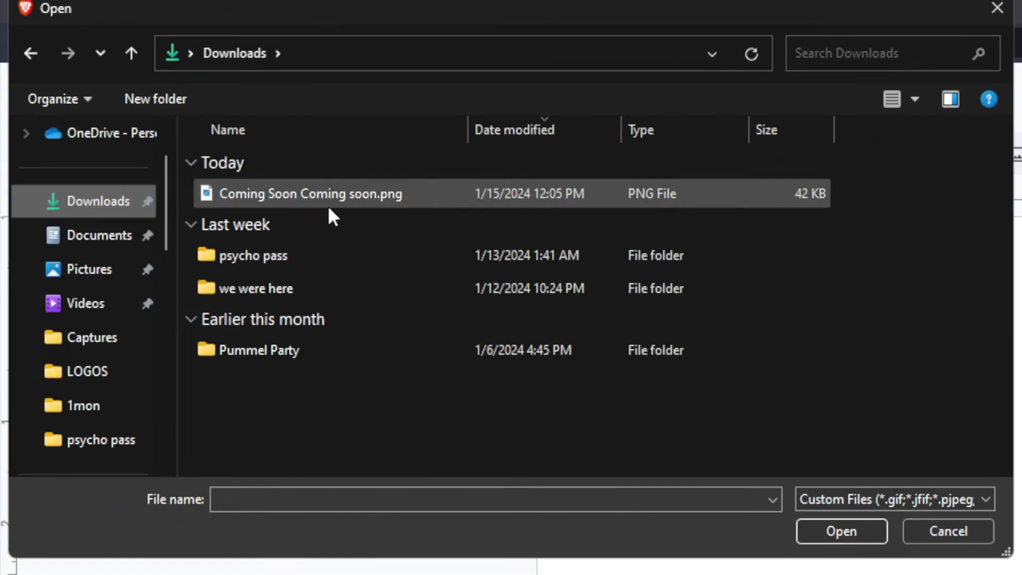
double_click(322, 203)
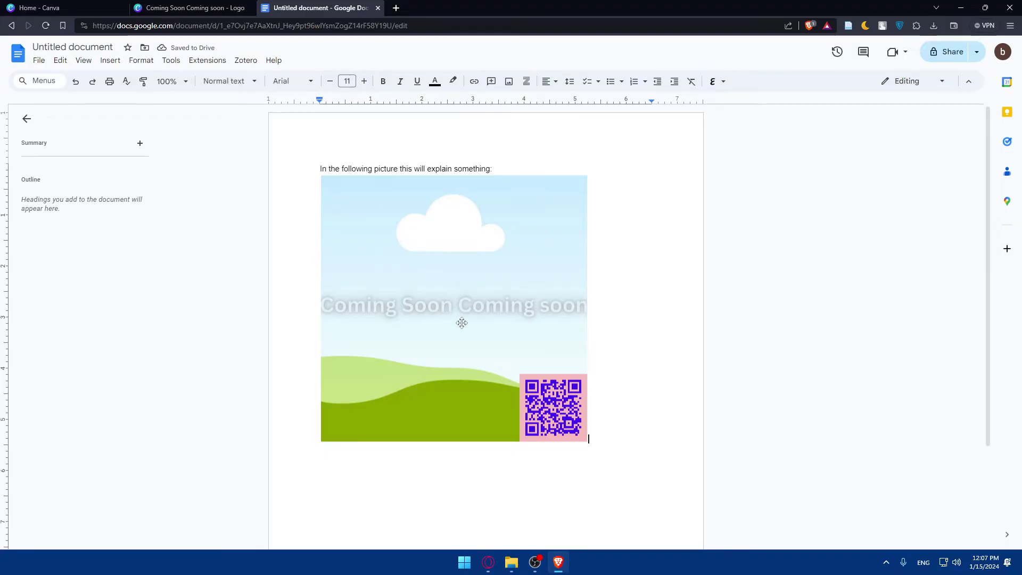
Shrink the inserted image slightly and place it in front of the text, just below the sentence and shifted toward the page's centre
click(539, 386)
drag(588, 441, 552, 407)
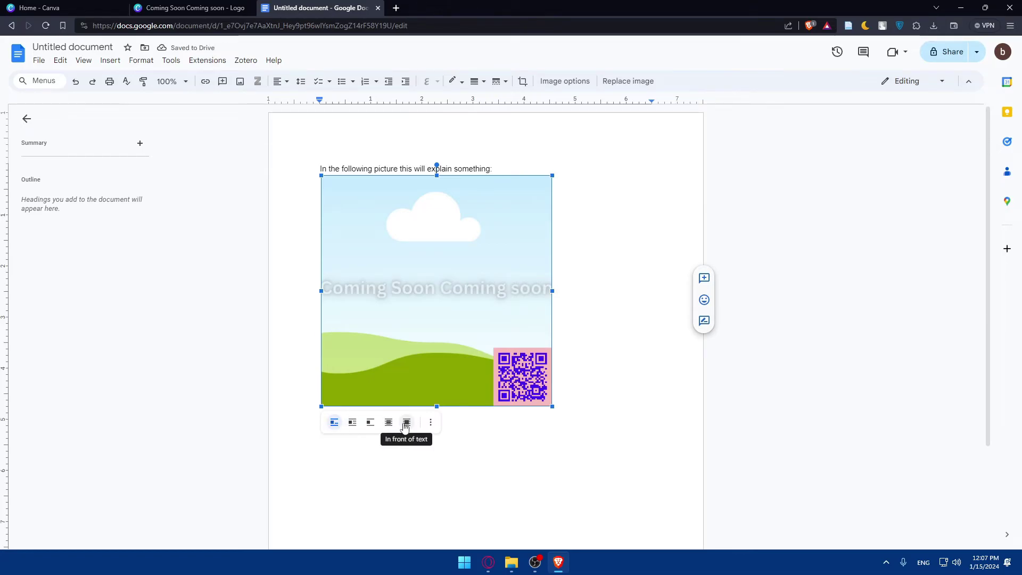
click(389, 422)
drag(439, 298, 542, 288)
drag(543, 253, 420, 229)
drag(476, 286, 509, 287)
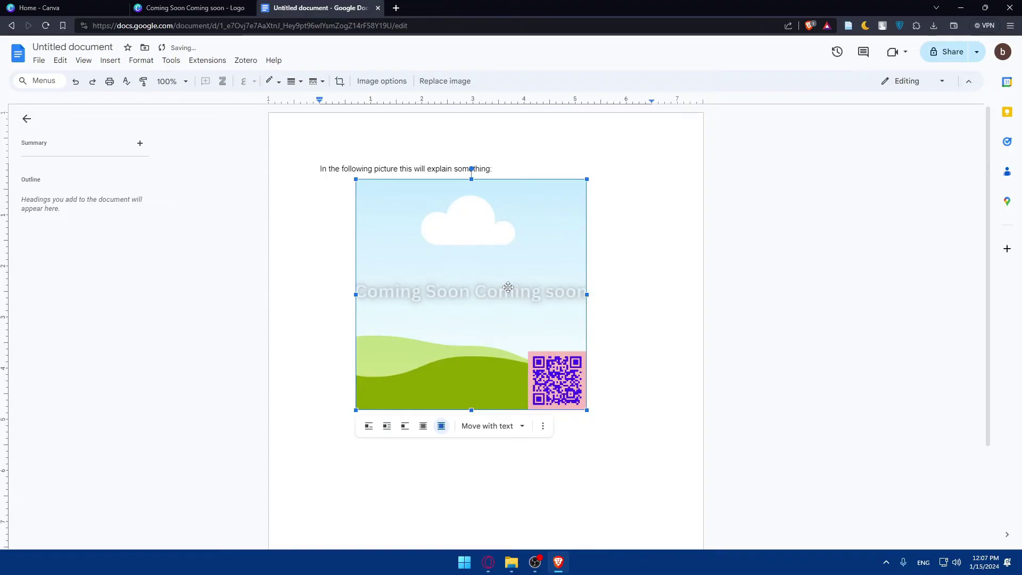
Try the Break text wrapping on the image, set it to Behind text, and move the image slightly lower on the page
click(405, 430)
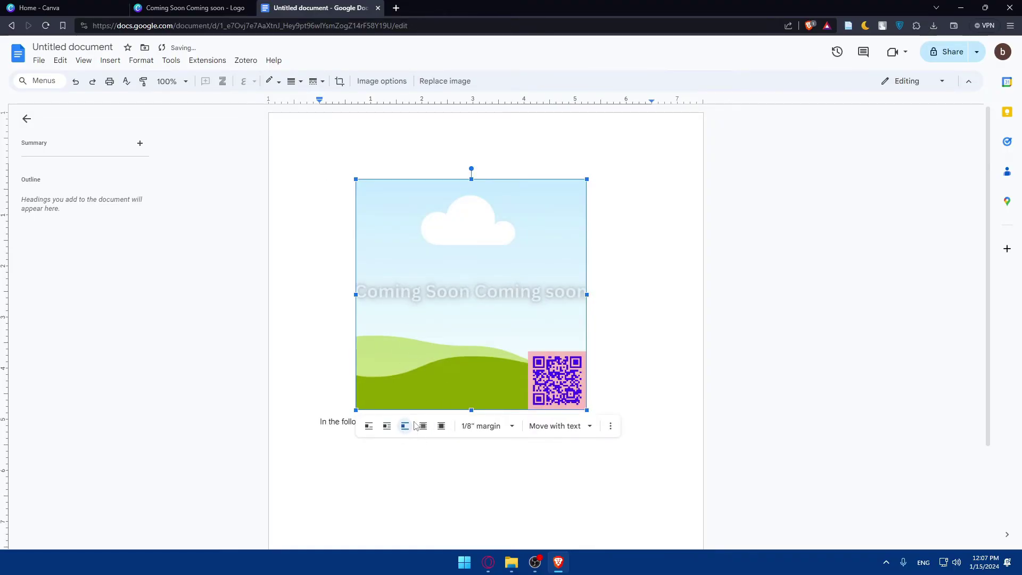
click(428, 429)
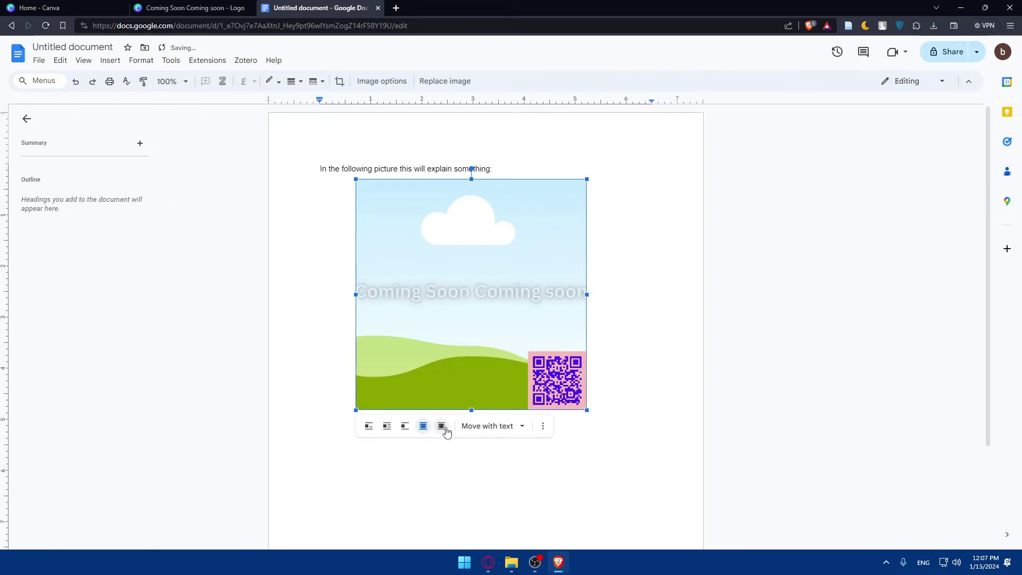
click(488, 427)
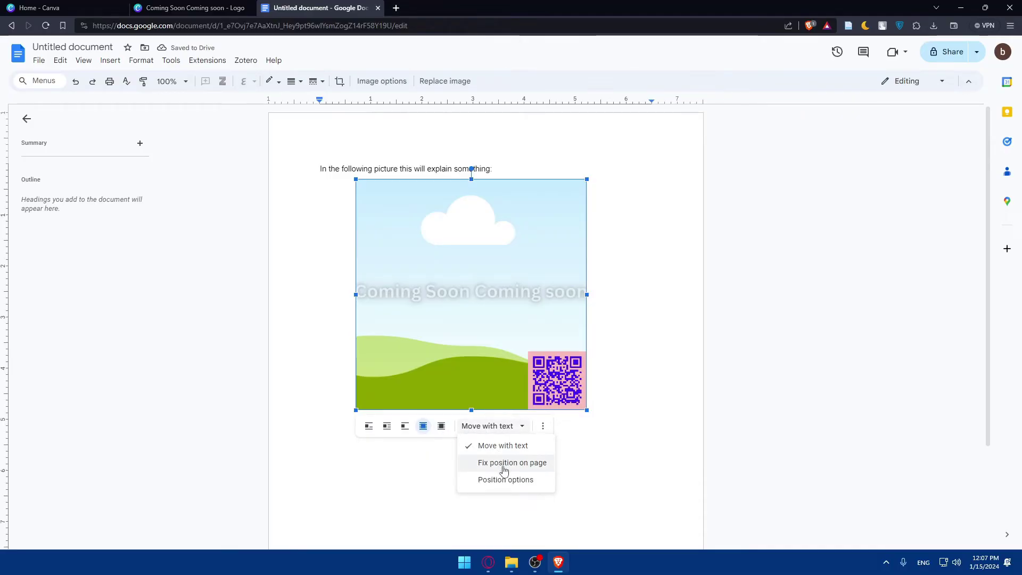
drag(461, 325, 483, 307)
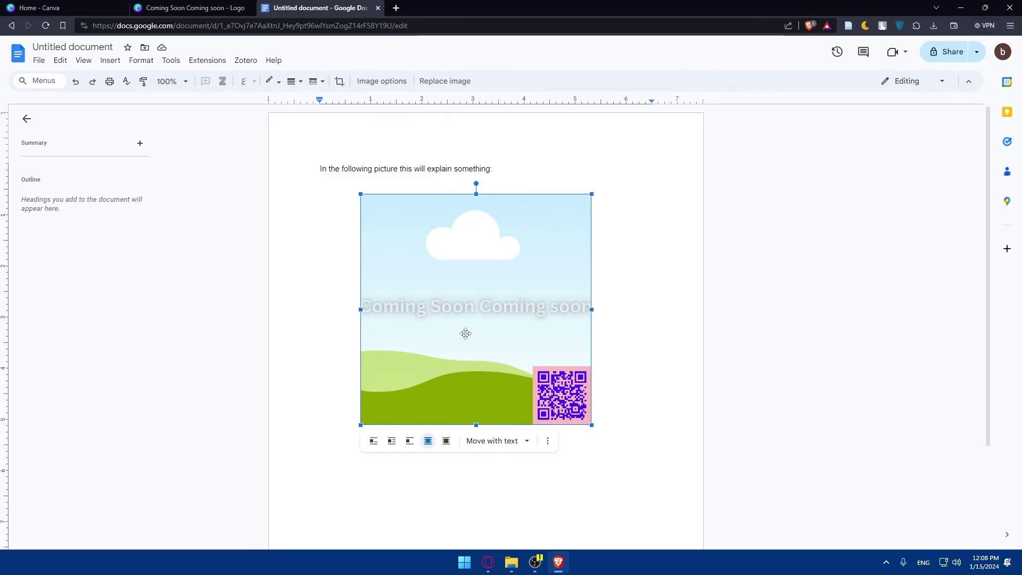
Examine the image options for Adjustments, Recolor, Position, Text Wrapping, and Size & Rotation without changing any setting
click(548, 441)
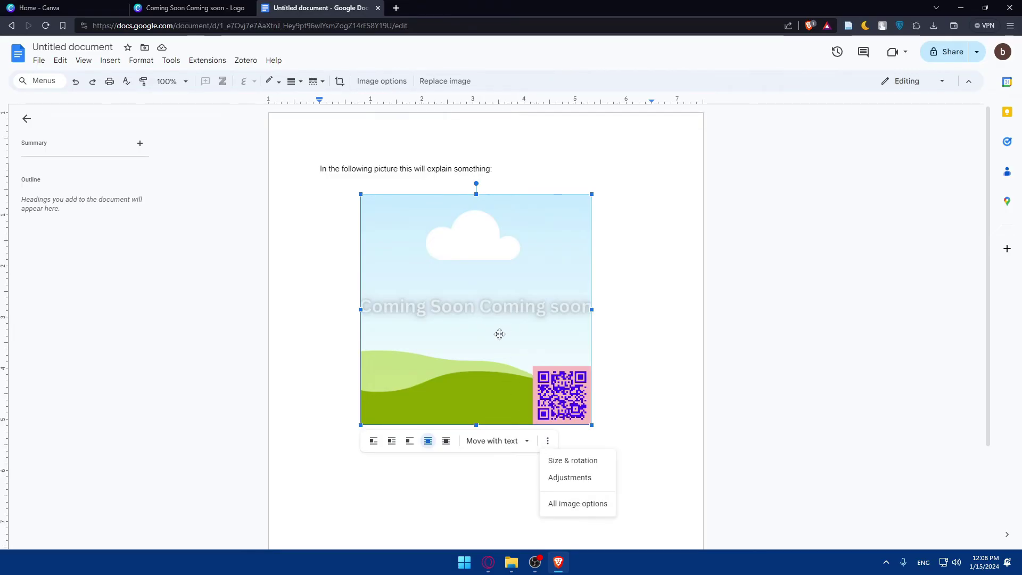
click(447, 313)
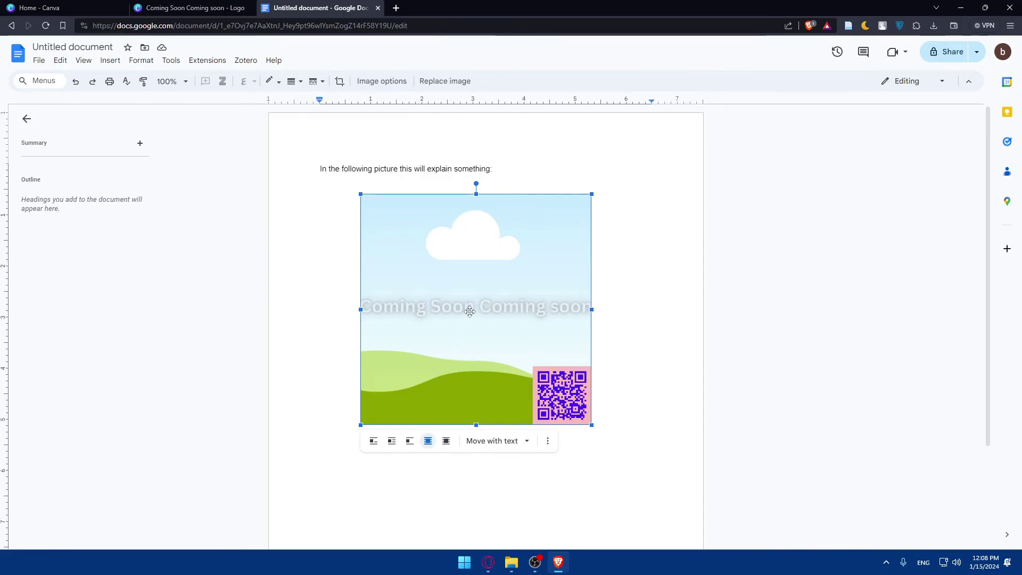
click(548, 441)
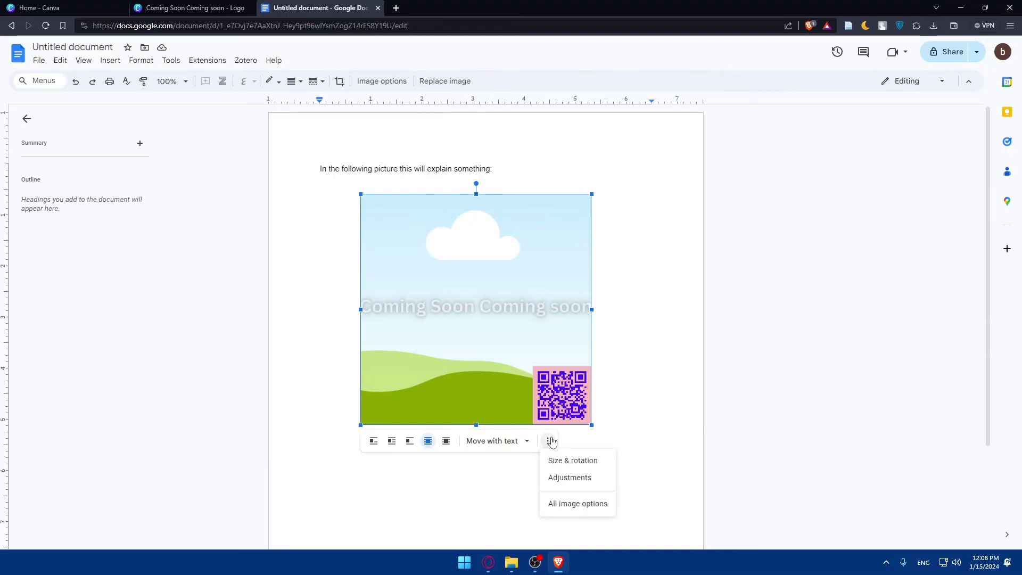
click(572, 479)
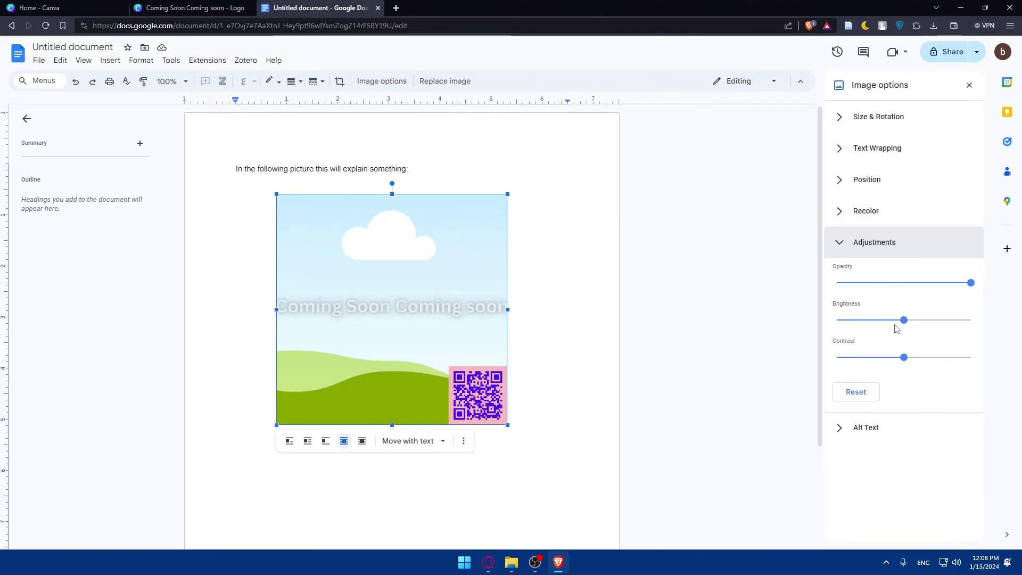
click(879, 213)
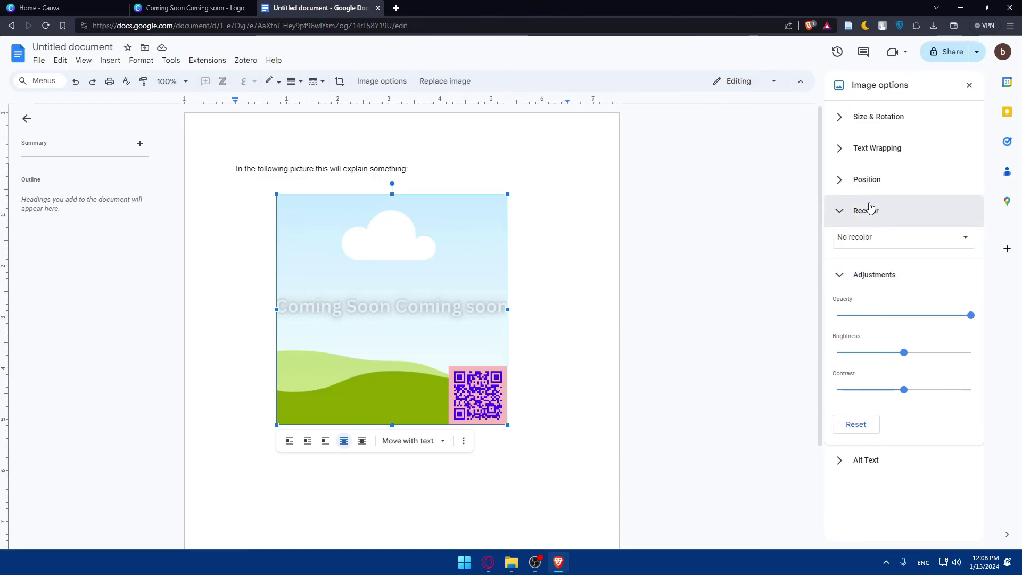
click(866, 181)
click(866, 181)
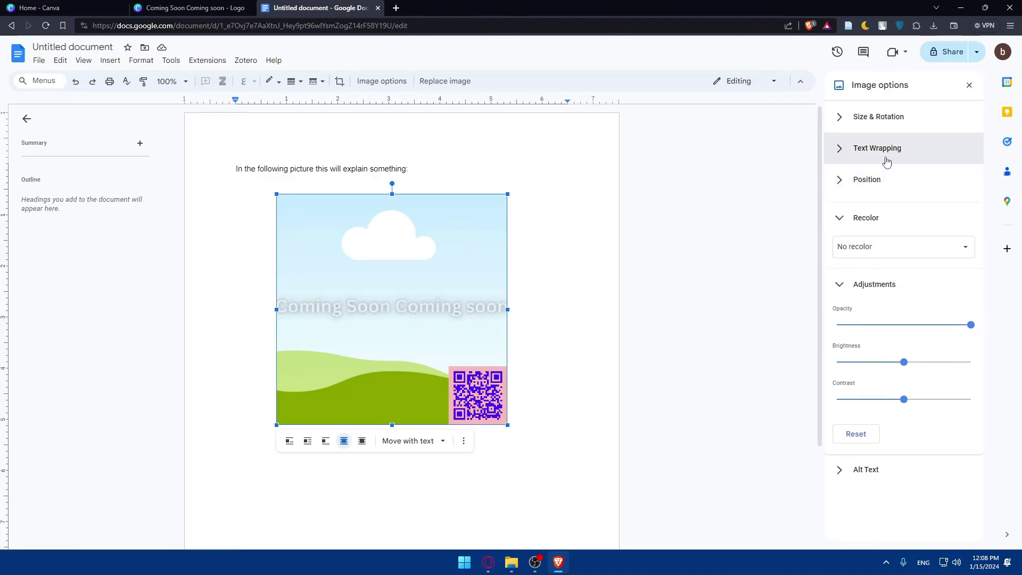
click(882, 154)
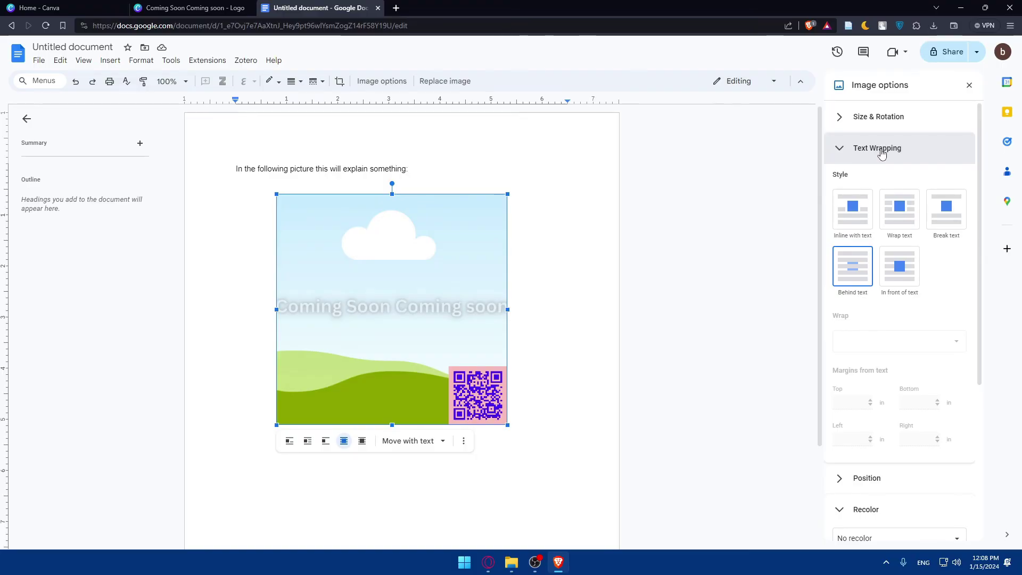
click(882, 150)
click(879, 118)
click(877, 118)
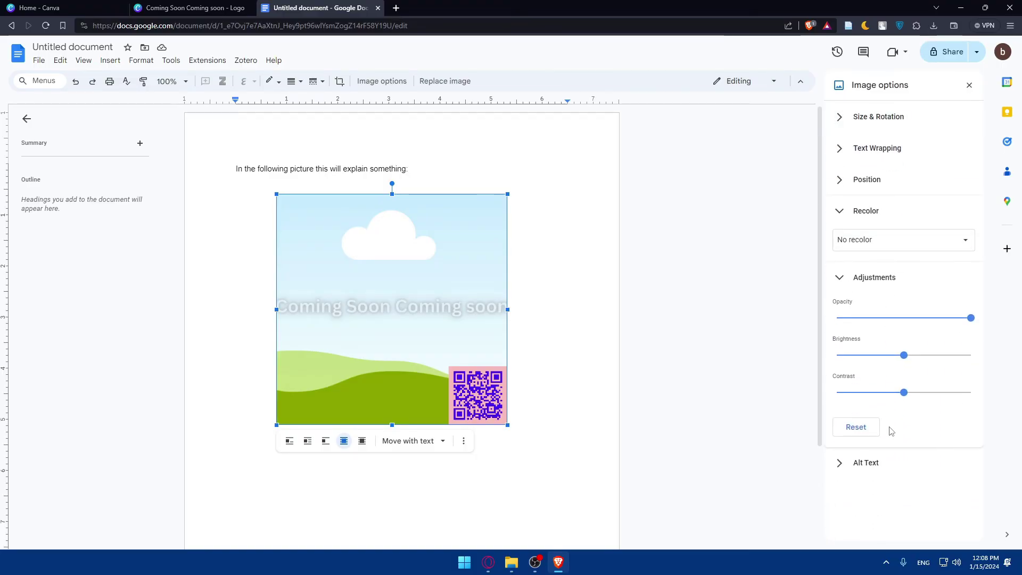
Examine the image's Alt Text settings, including the description and the advanced title option, without entering anything
click(464, 441)
click(478, 478)
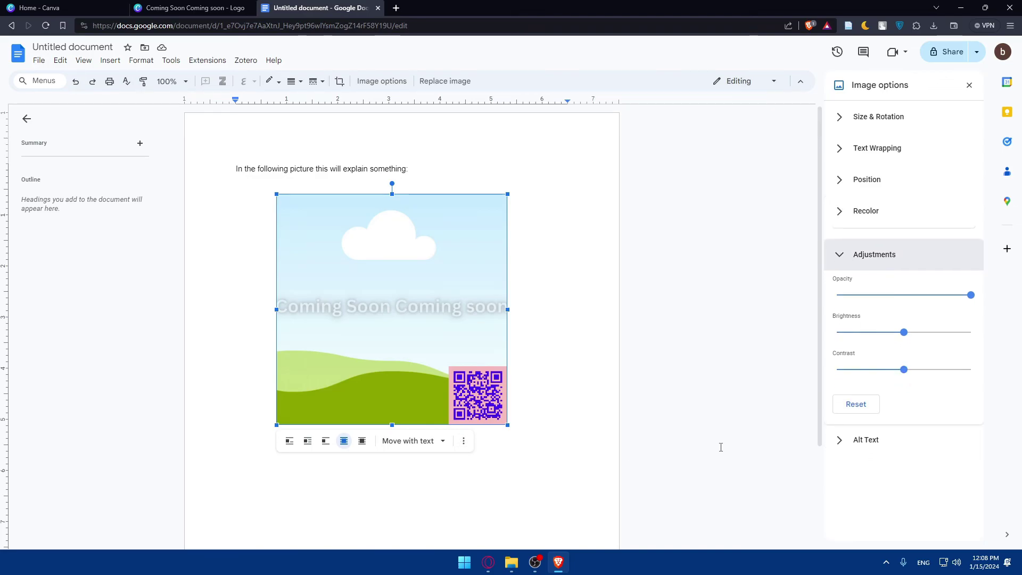
click(868, 424)
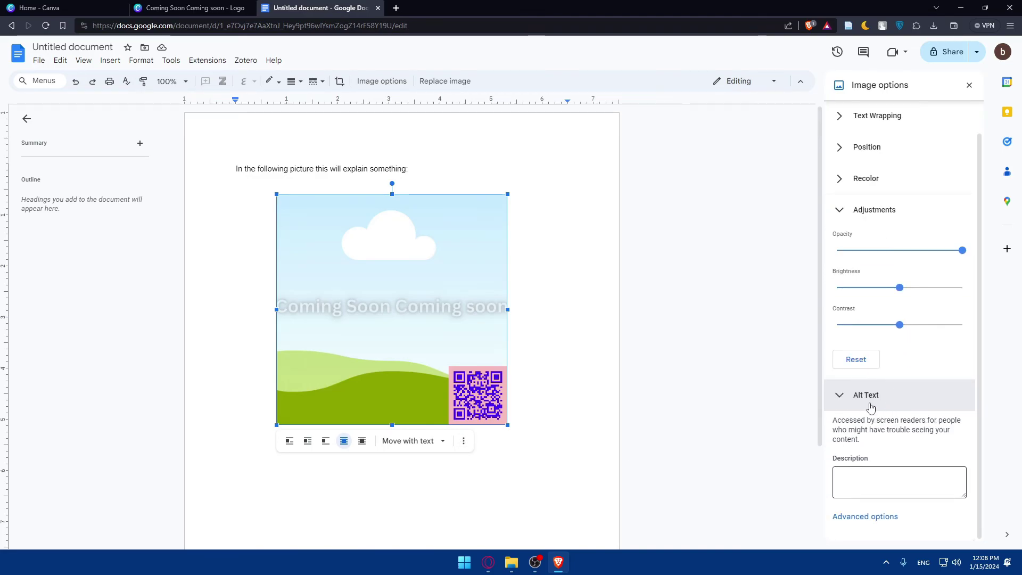
click(873, 405)
click(869, 426)
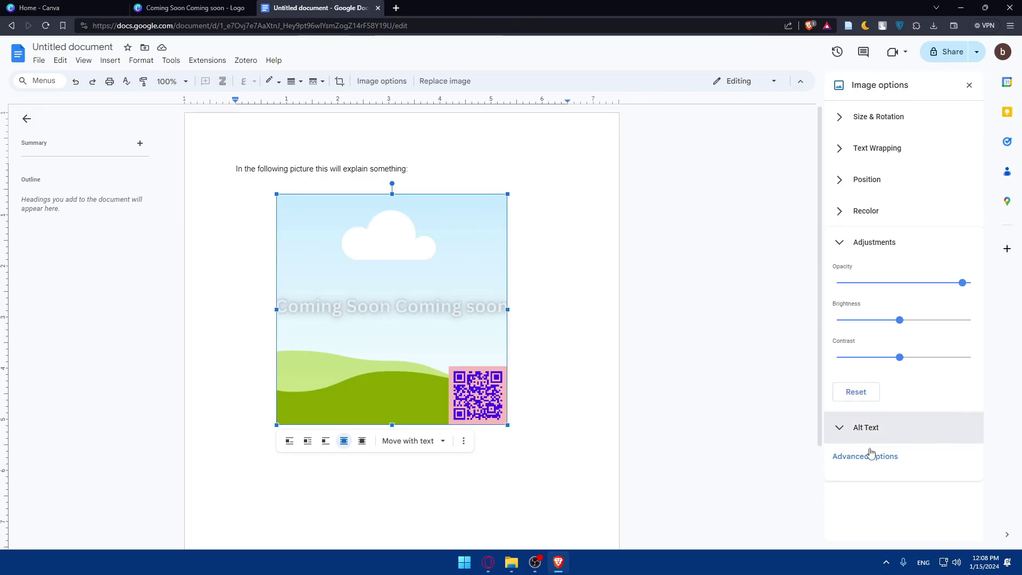
click(863, 516)
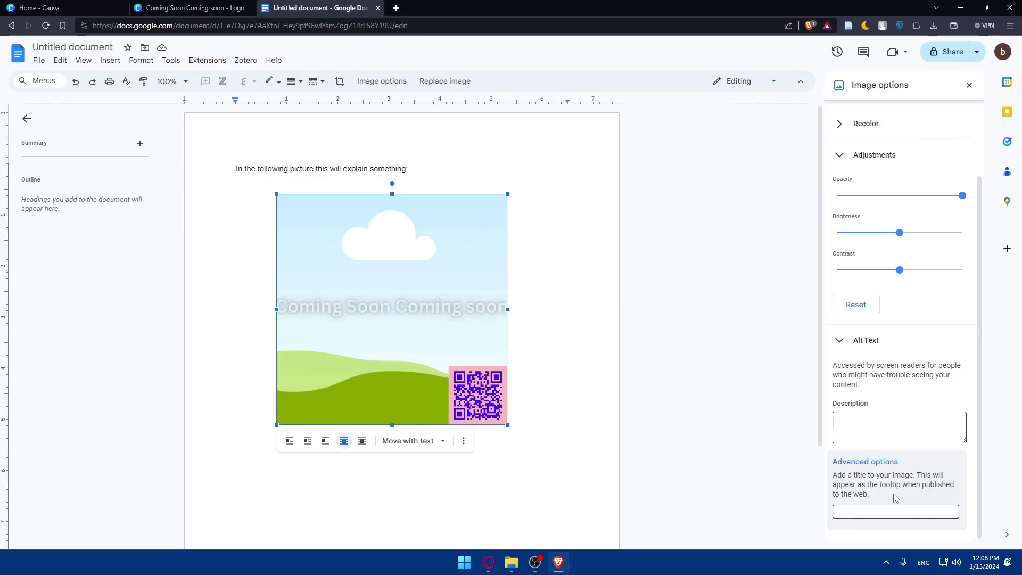
Deselect the image, close its image options, and add a new line after the sentence above the picture
click(768, 167)
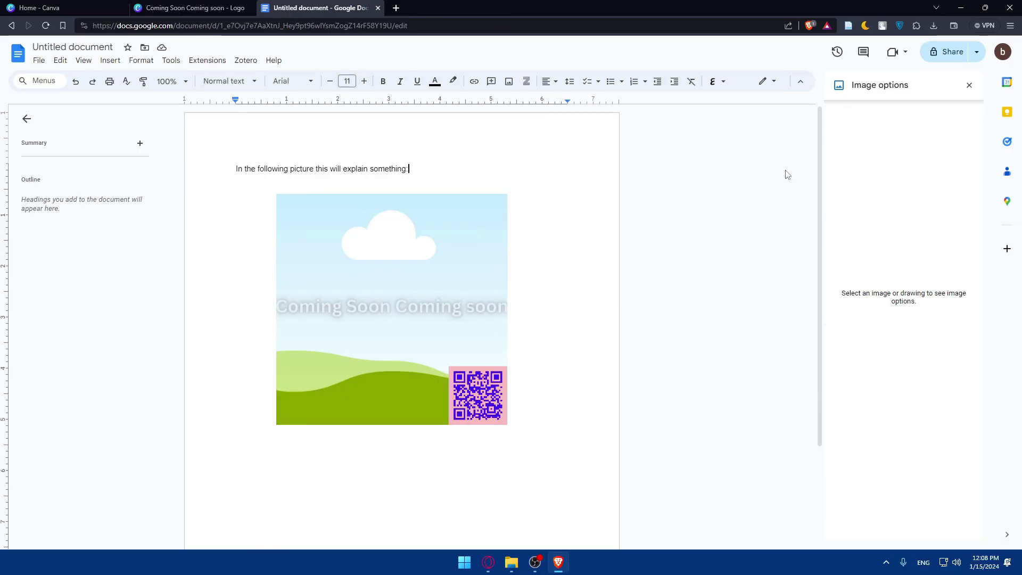
click(966, 86)
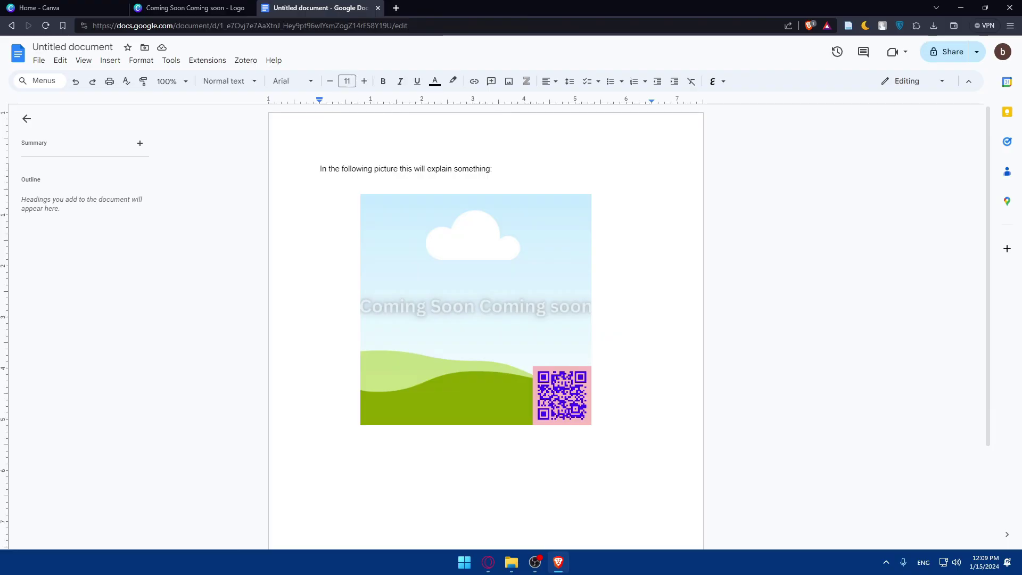
key(Return)
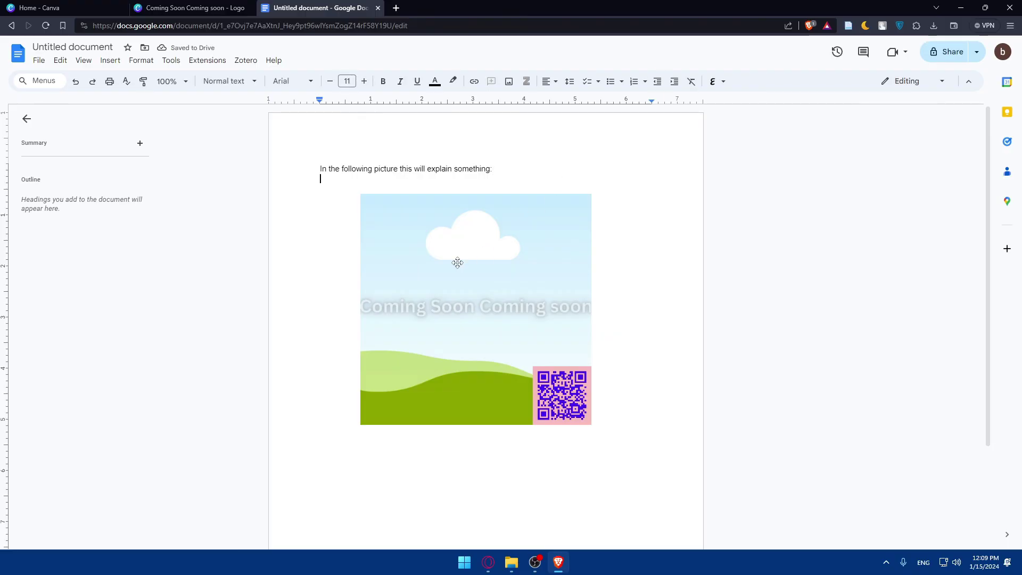